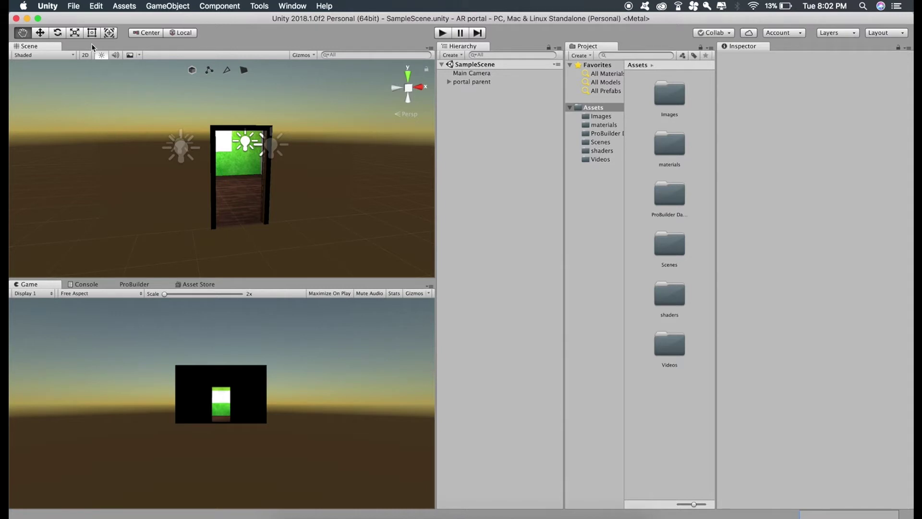
# Save the current portal scene, then save the whole AR portal project
pyautogui.click(73, 6)
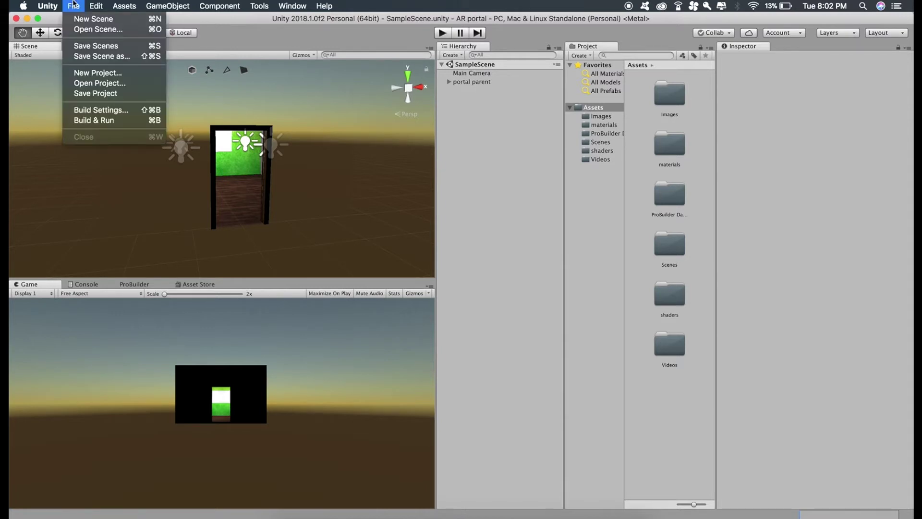
pyautogui.click(77, 46)
pyautogui.click(73, 5)
pyautogui.click(90, 94)
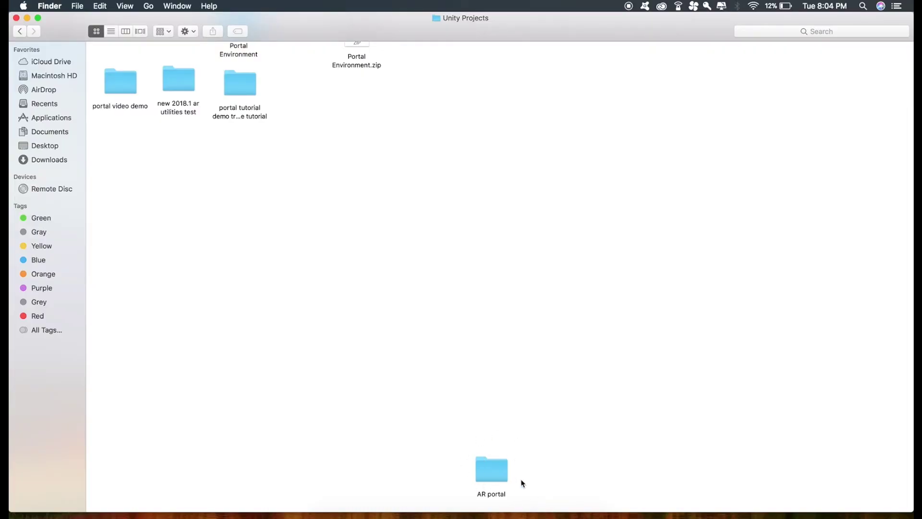
# Compress AR portal into a zip and move it into a new folder named ARCORE
pyautogui.rightClick(491, 470)
pyautogui.click(563, 370)
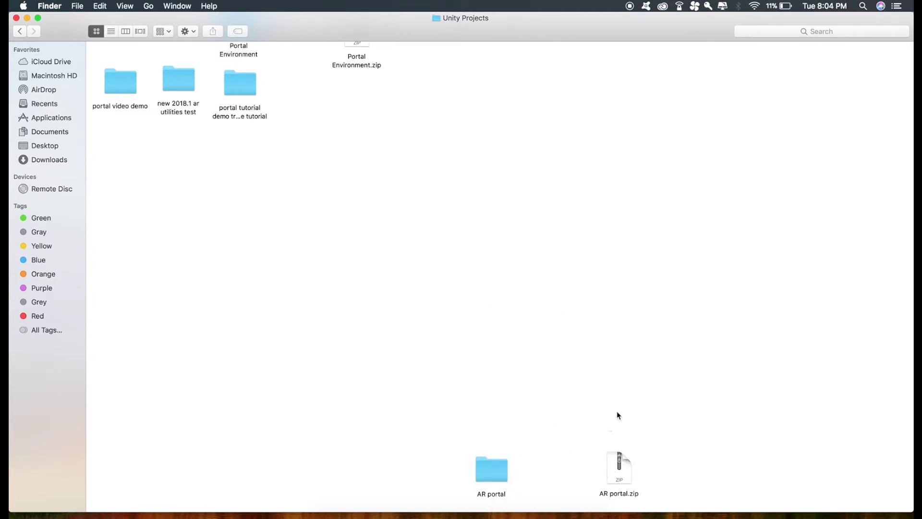
pyautogui.rightClick(677, 373)
pyautogui.click(692, 373)
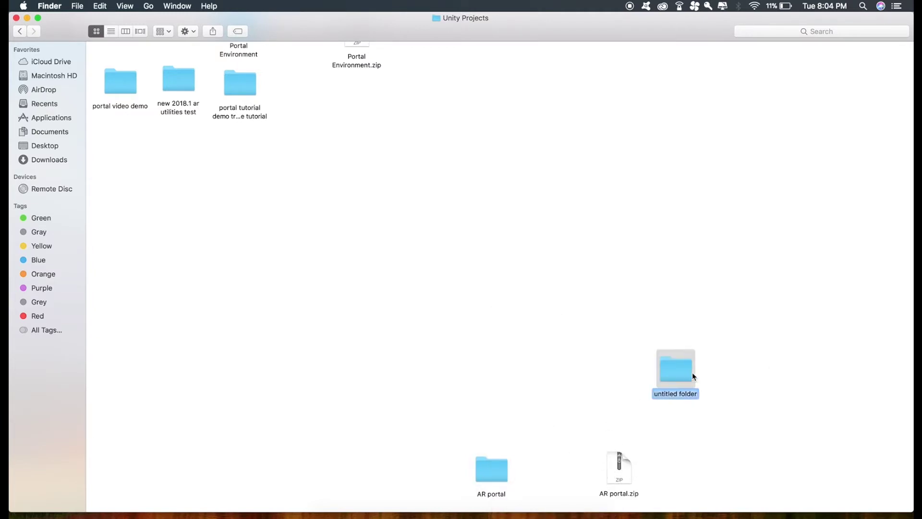
pyautogui.write('ARCORE')
pyautogui.press('Return')
pyautogui.moveTo(619, 473); pyautogui.dragTo(675, 373)
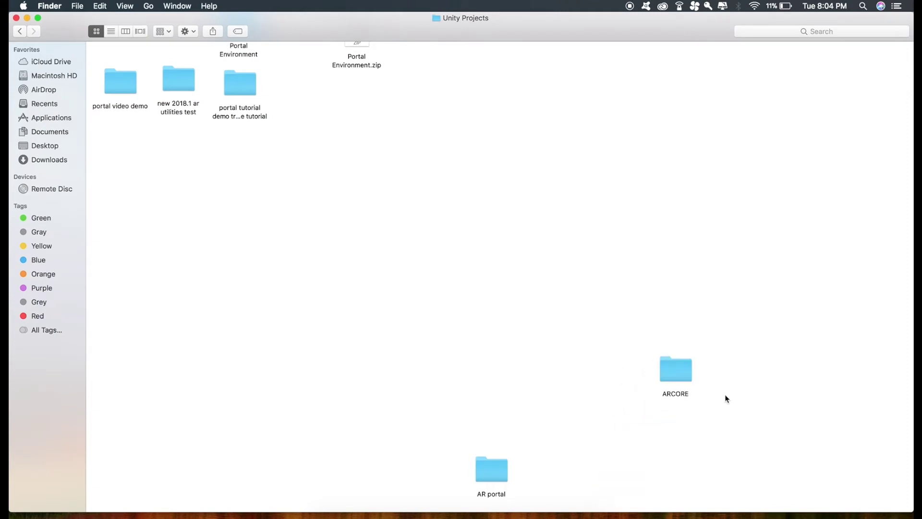
# Expand AR portal.zip inside the ARCORE folder into an AR portal folder
pyautogui.doubleClick(677, 371)
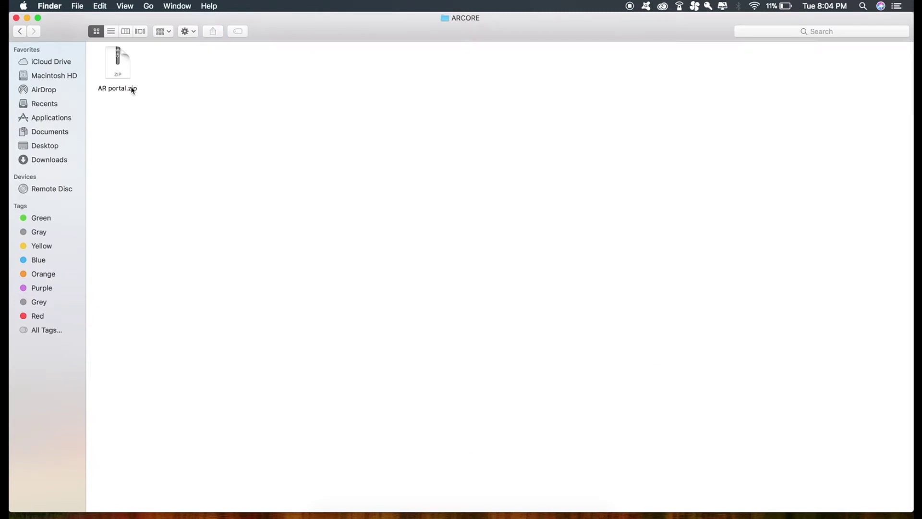
pyautogui.doubleClick(123, 75)
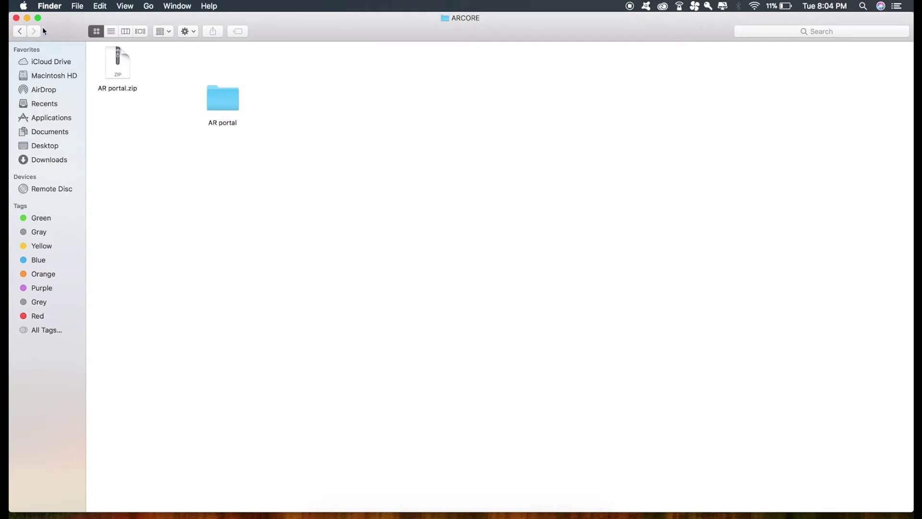
pyautogui.click(20, 31)
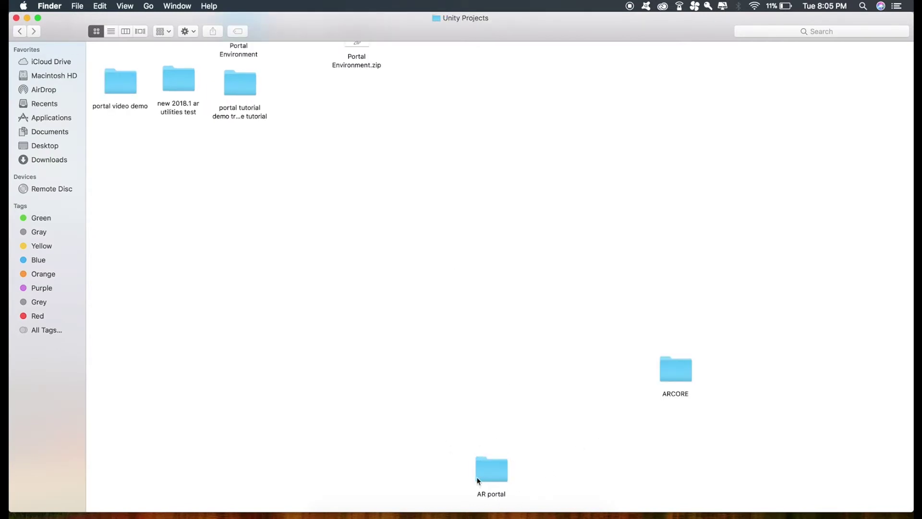
pyautogui.doubleClick(675, 372)
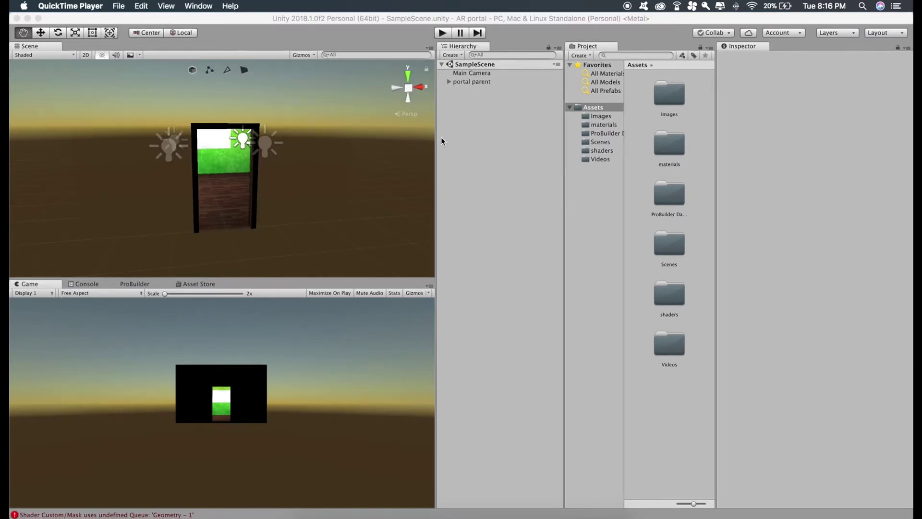
# Switch the project's build platform to iOS in Build Settings
pyautogui.click(441, 137)
pyautogui.click(73, 6)
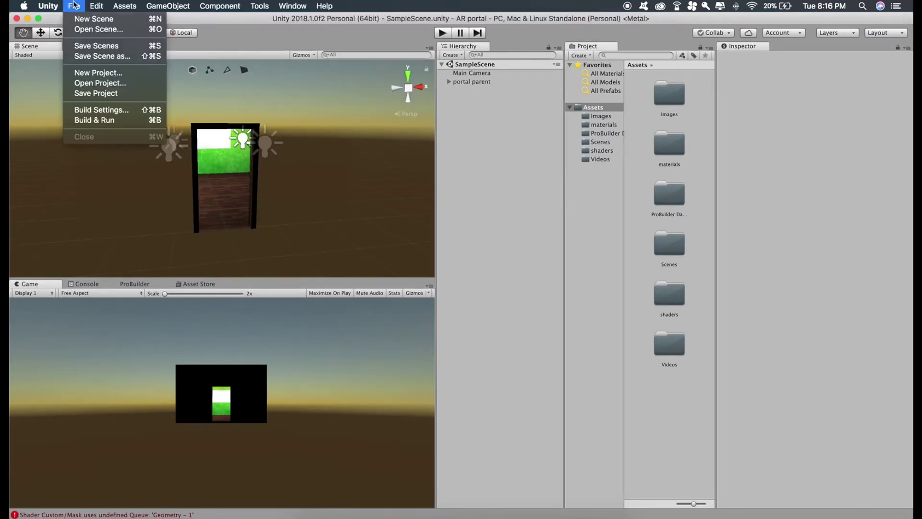
pyautogui.click(88, 110)
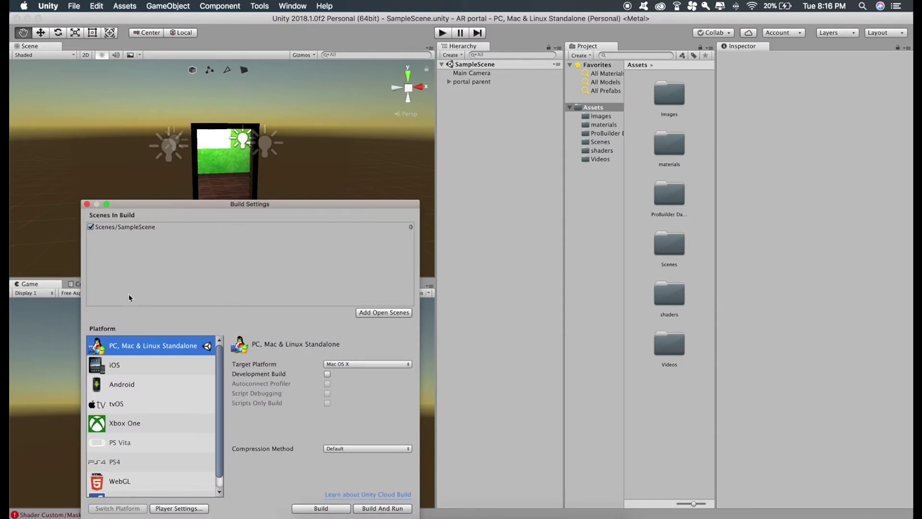
pyautogui.click(123, 367)
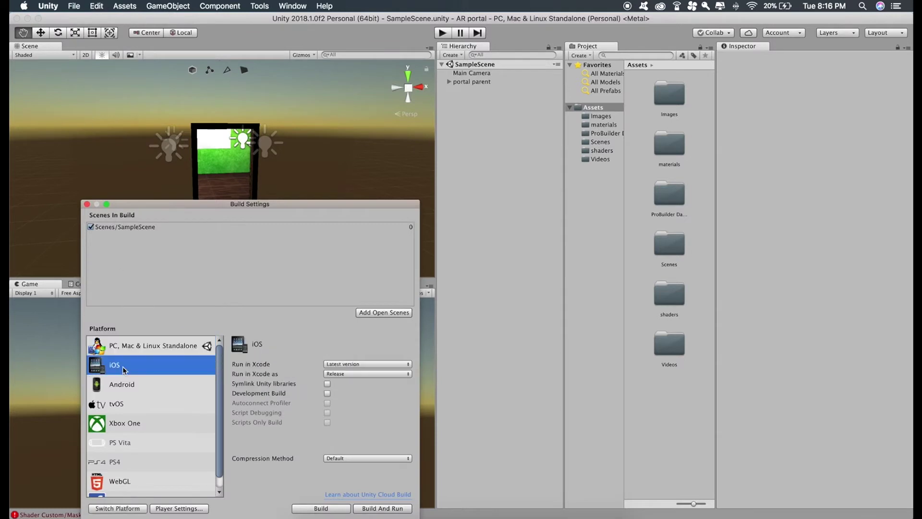
pyautogui.click(117, 507)
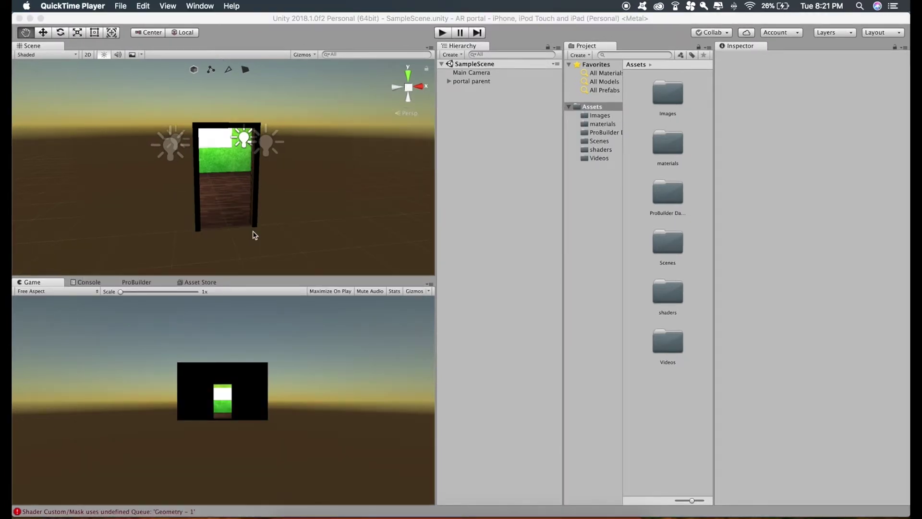
# Search the Asset Store for 'arkit' and import all files of the Unity ARKit Plugin
pyautogui.click(200, 282)
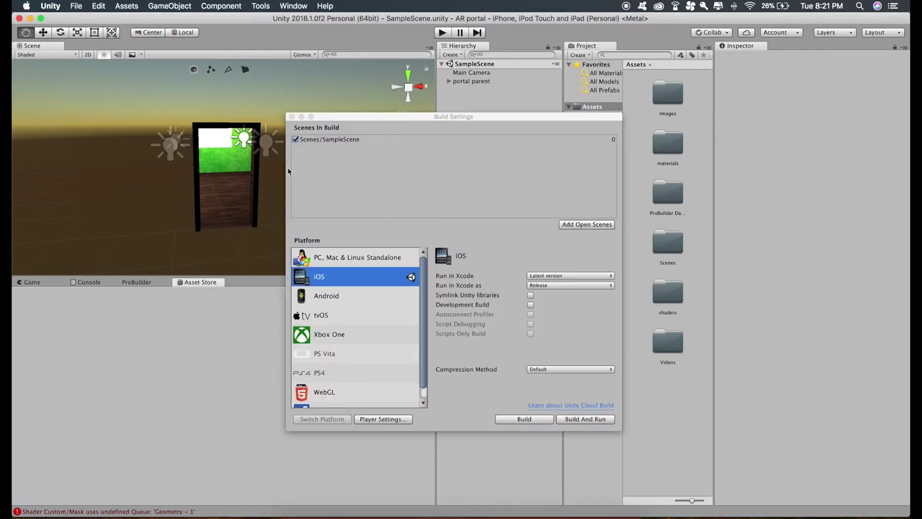
pyautogui.click(291, 117)
pyautogui.write('arkit')
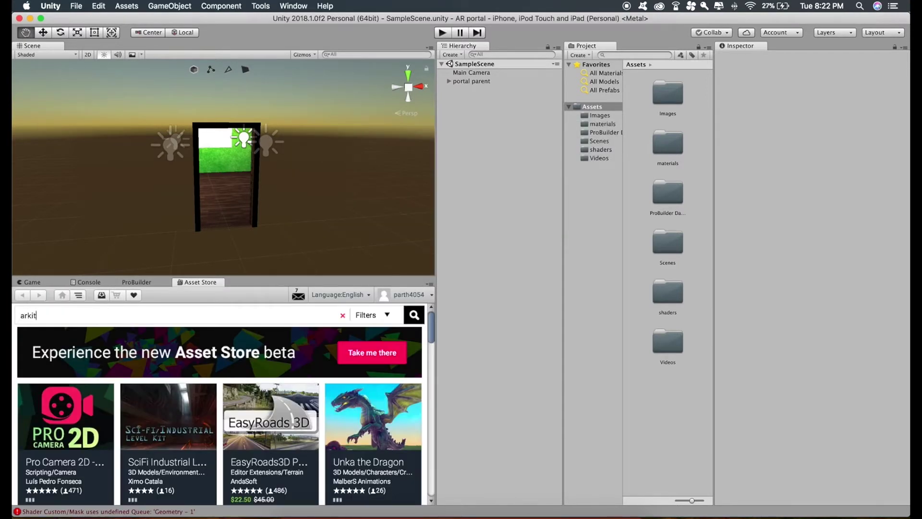
pyautogui.press('Return')
pyautogui.click(184, 400)
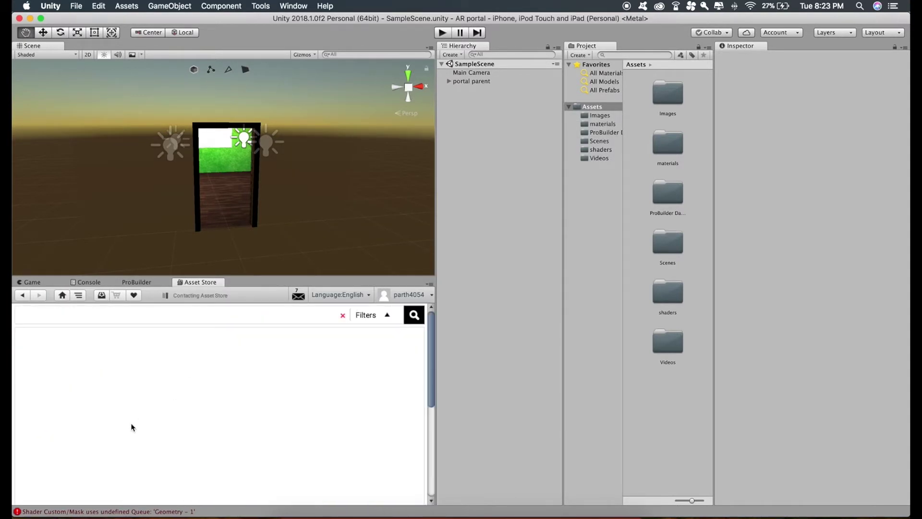
pyautogui.click(48, 478)
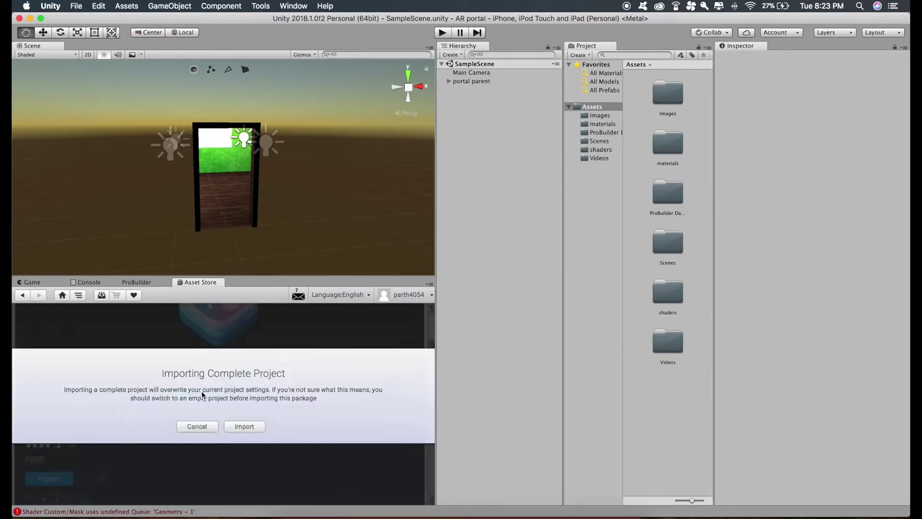
pyautogui.click(235, 424)
pyautogui.click(184, 204)
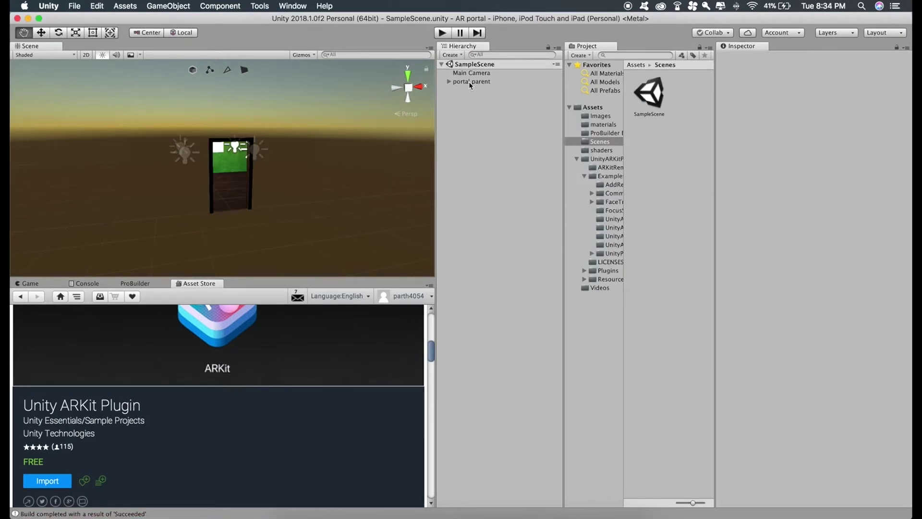
# Copy portal parent, open UnityARKitPlugin > Examples > UnityARKitScene, and paste portal parent there
pyautogui.click(469, 81)
pyautogui.click(606, 158)
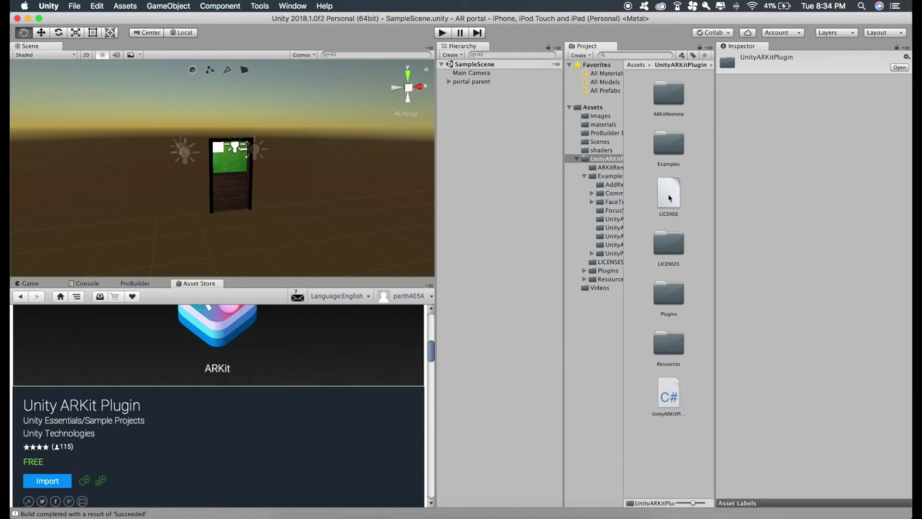
pyautogui.doubleClick(669, 147)
pyautogui.scroll(-2, 668, 370)
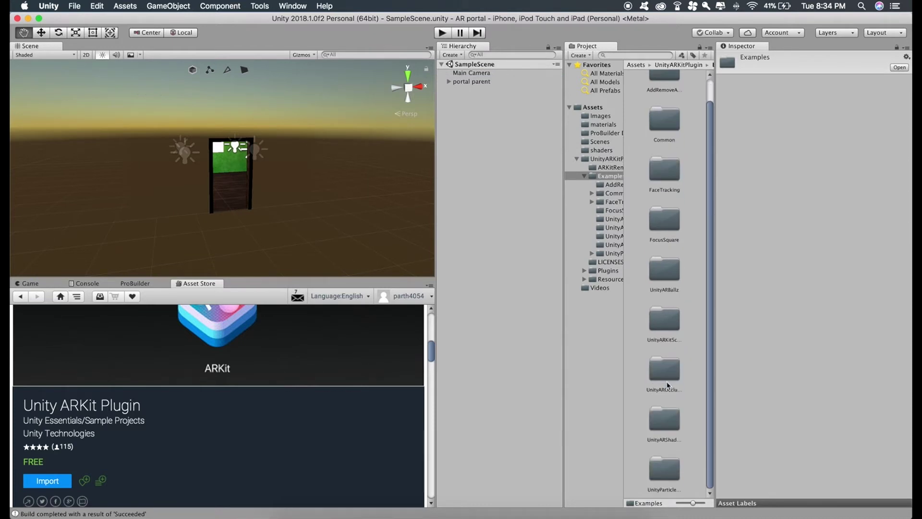
pyautogui.doubleClick(662, 326)
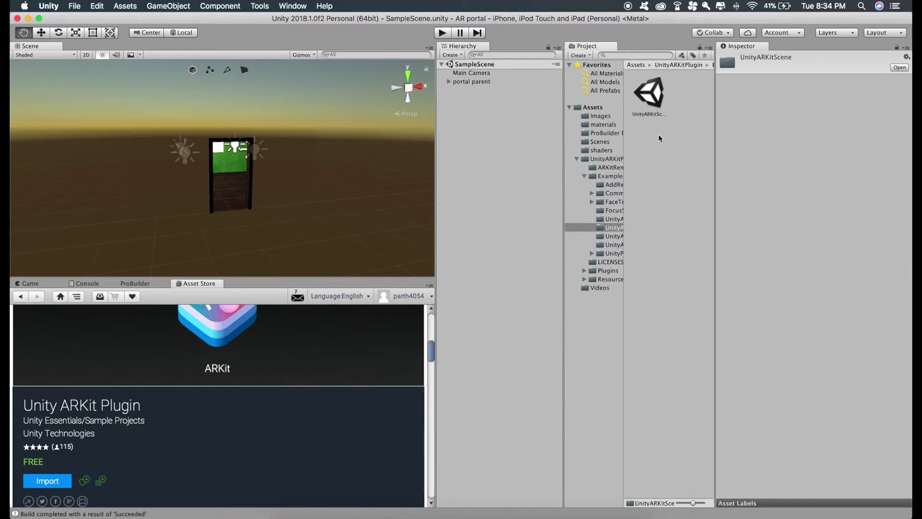
pyautogui.doubleClick(649, 94)
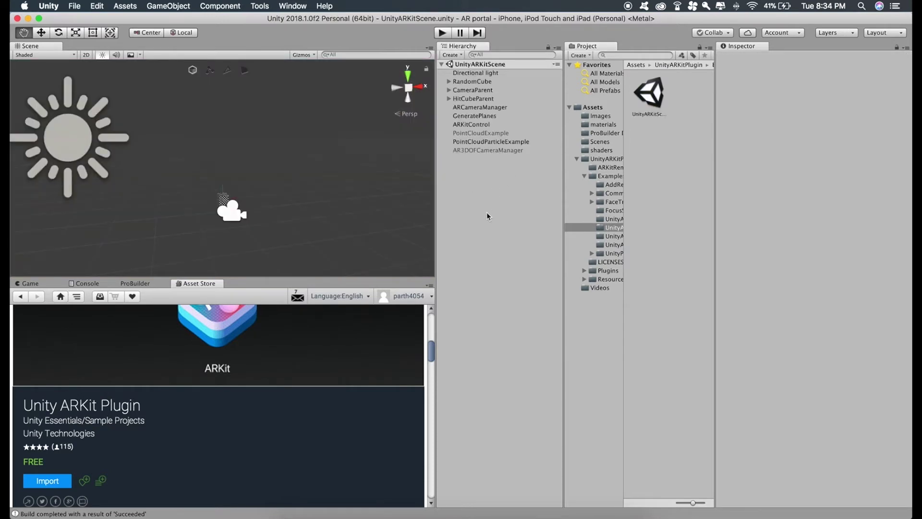
pyautogui.press('super+v')
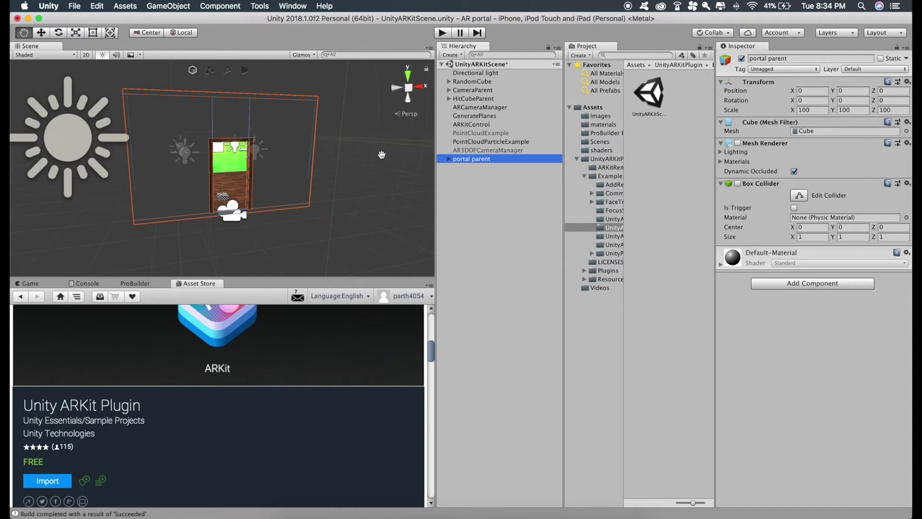
# Add the Unity AR Hit Test Example script to portal parent, with itself as Hit Transform
pyautogui.click(468, 169)
pyautogui.click(464, 160)
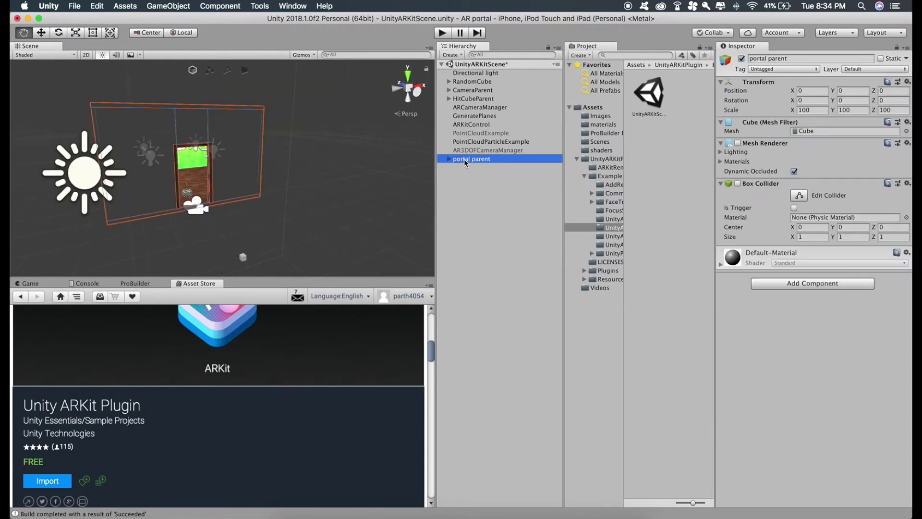
pyautogui.click(778, 283)
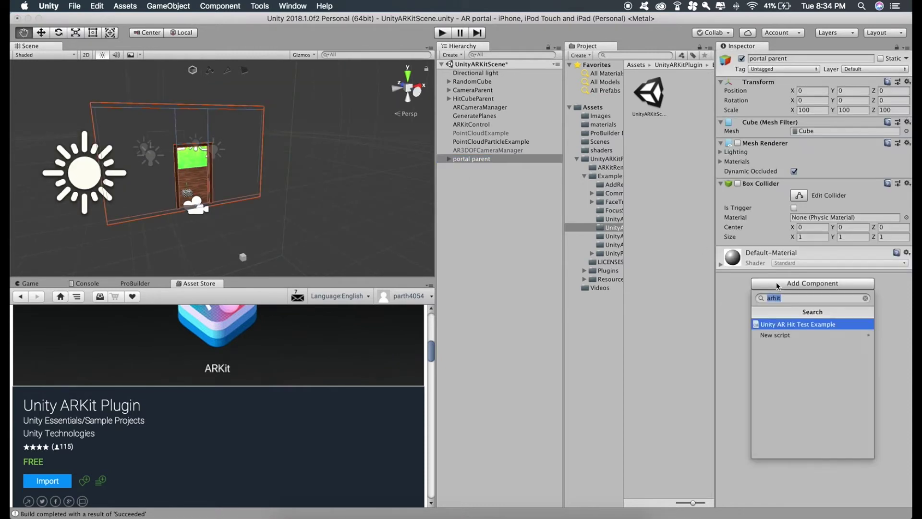
pyautogui.write('ar ht')
pyautogui.press('BackSpace')
pyautogui.write('it')
pyautogui.press('Return')
pyautogui.moveTo(468, 159); pyautogui.dragTo(802, 267)
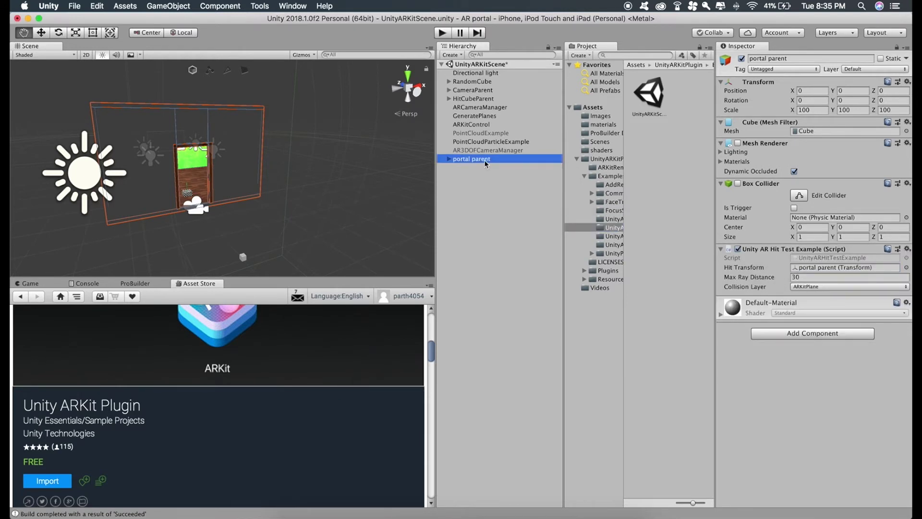
# Move portal parent back to Z 1.11 and raise it to Y 22.5
pyautogui.click(40, 32)
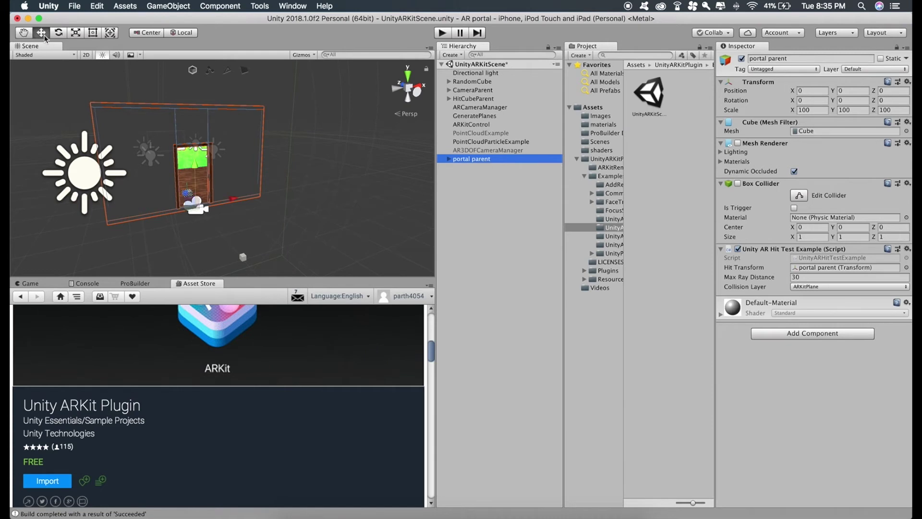
pyautogui.click(186, 193)
pyautogui.moveTo(187, 193); pyautogui.dragTo(173, 183)
pyautogui.press('f')
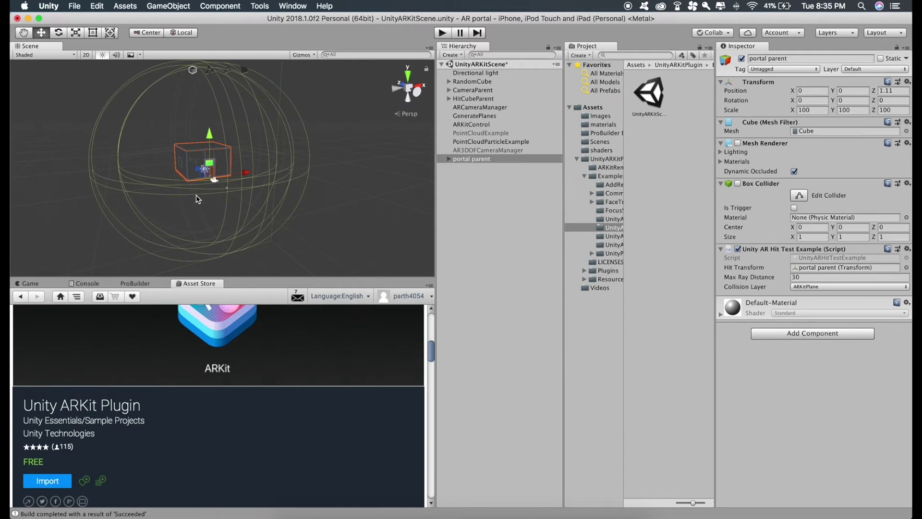
pyautogui.moveTo(209, 135); pyautogui.dragTo(223, 31)
pyautogui.press('f')
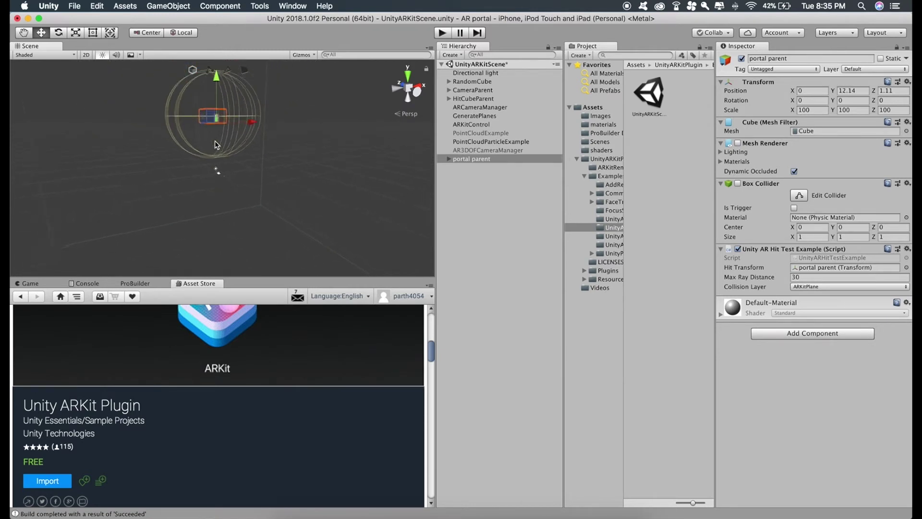
pyautogui.moveTo(217, 81); pyautogui.dragTo(220, 57)
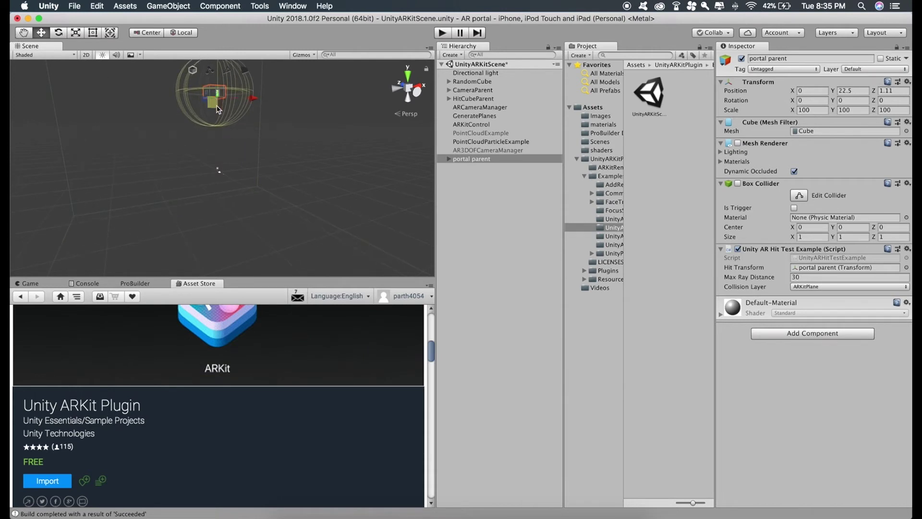
pyautogui.click(24, 33)
pyautogui.scroll(5, 243, 181)
pyautogui.scroll(5, 243, 181)
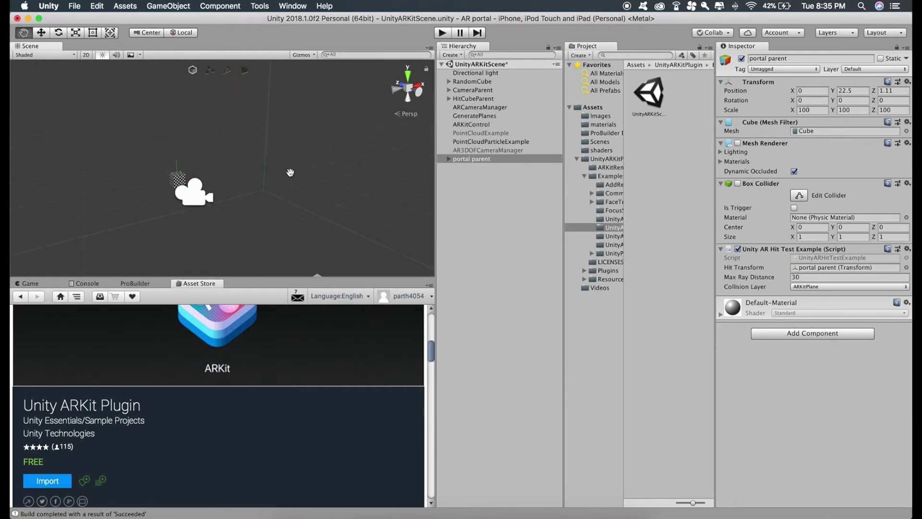
# Untick the active checkbox of HitCubeParent and GeneratePlanes in the Inspector
pyautogui.moveTo(288, 173)
pyautogui.mouseDown(button='right')
pyautogui.moveTo(316, 196)
pyautogui.moveTo(277, 172)
pyautogui.mouseUp(button='right')
pyautogui.click(40, 32)
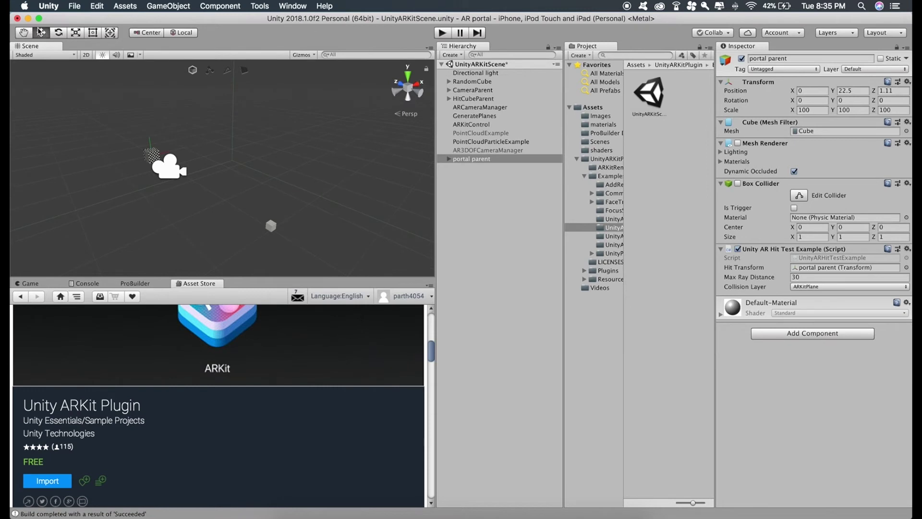
pyautogui.click(464, 83)
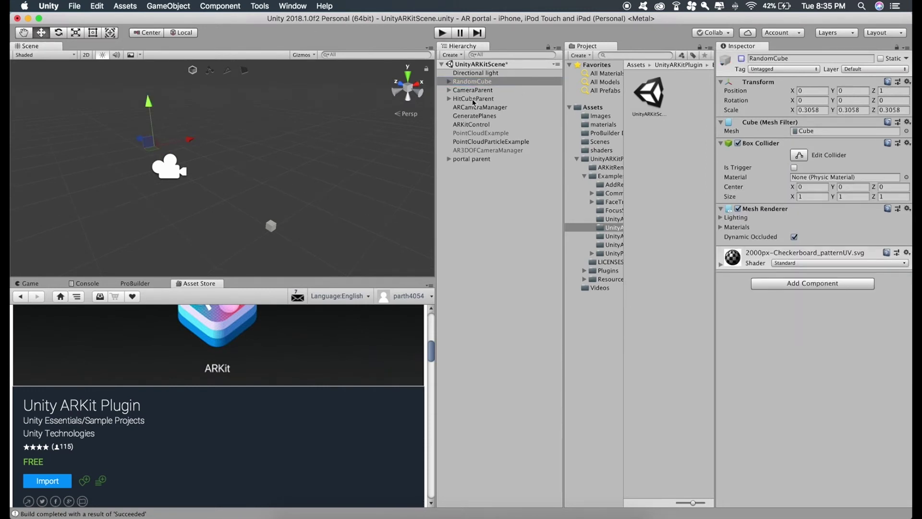
pyautogui.click(474, 99)
pyautogui.click(741, 59)
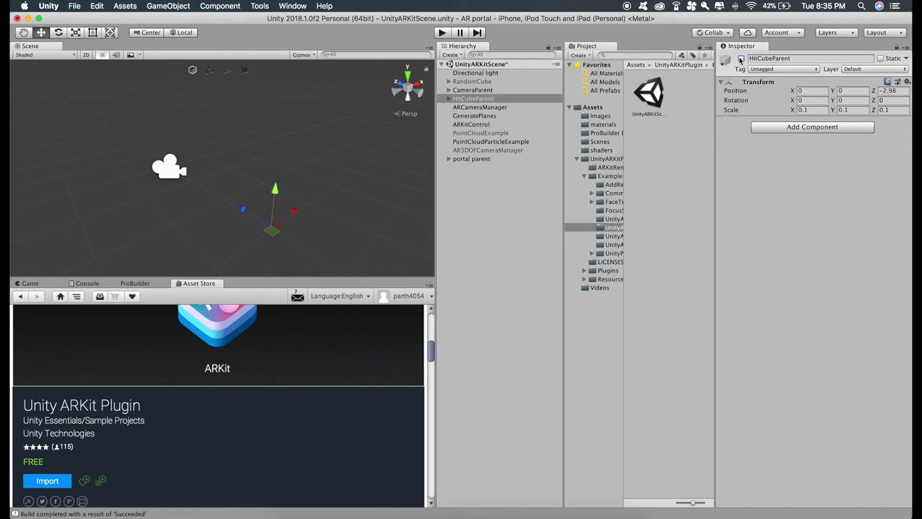
pyautogui.click(470, 116)
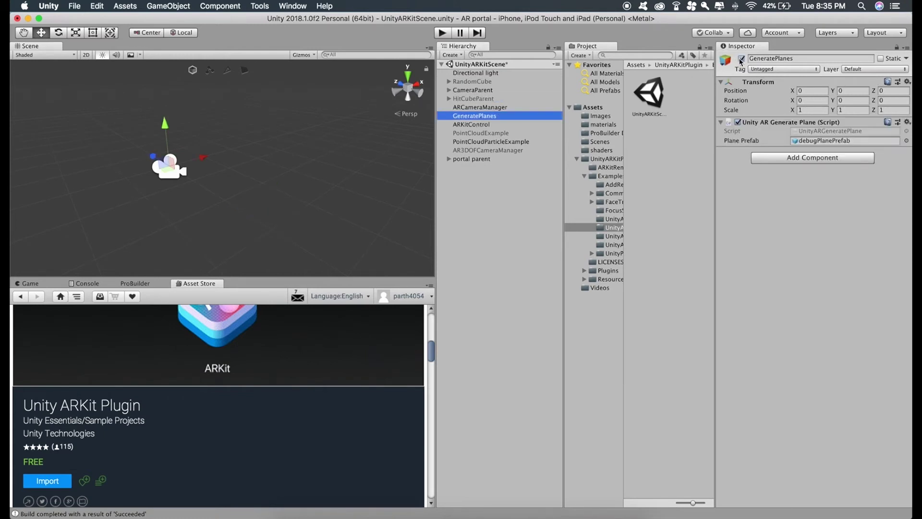
pyautogui.click(741, 59)
pyautogui.click(267, 184)
# Include UnityARKitScene in Build Settings and build it as 'arkit portal' on the Desktop
pyautogui.click(73, 6)
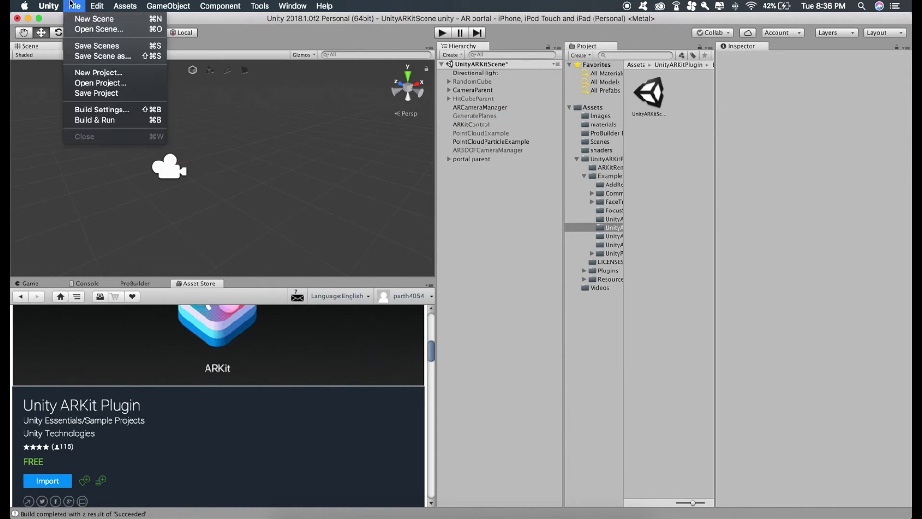
pyautogui.click(84, 110)
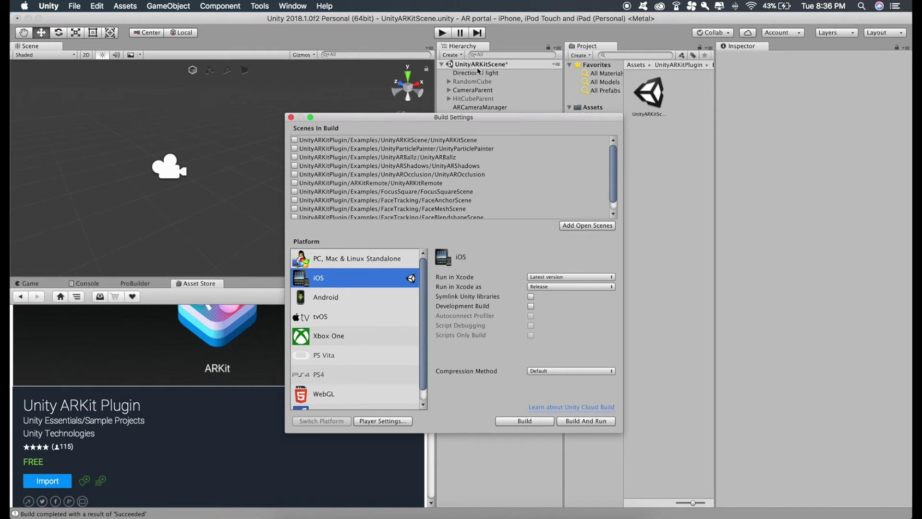
pyautogui.click(295, 140)
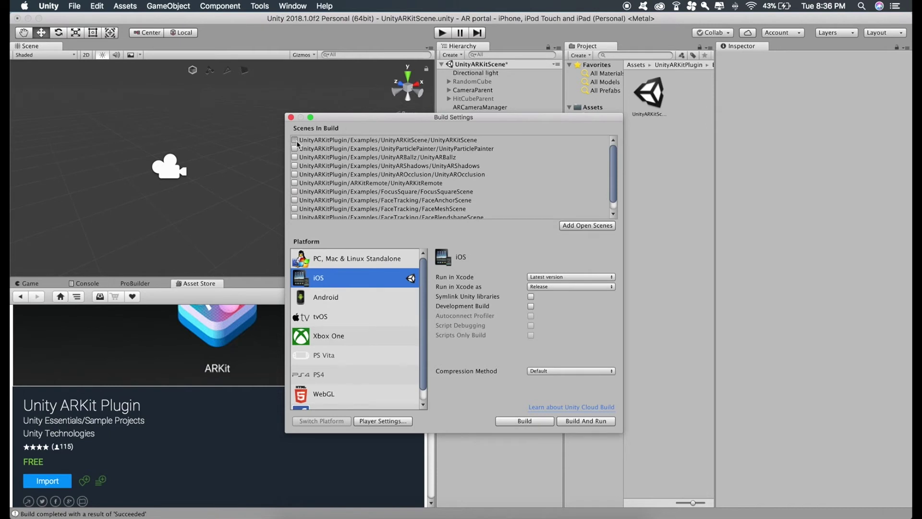
pyautogui.click(526, 423)
pyautogui.press('BackSpace')
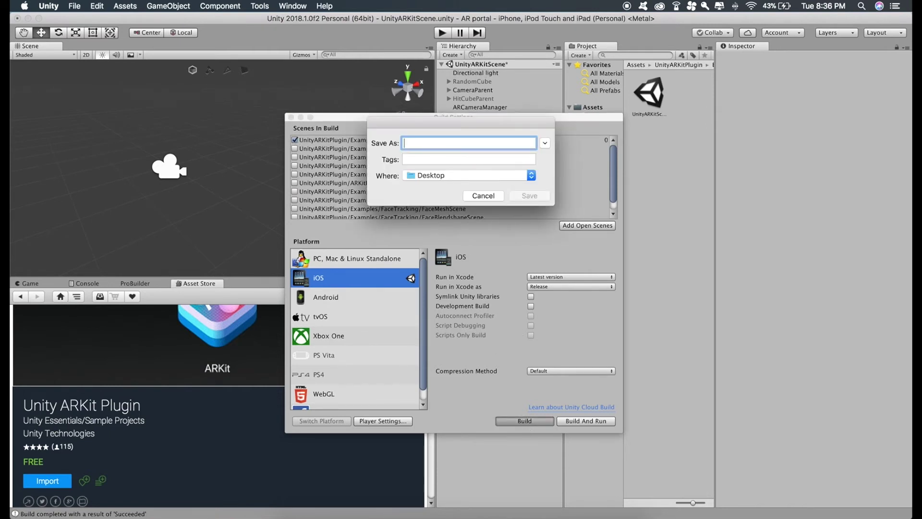
pyautogui.write('arkit port')
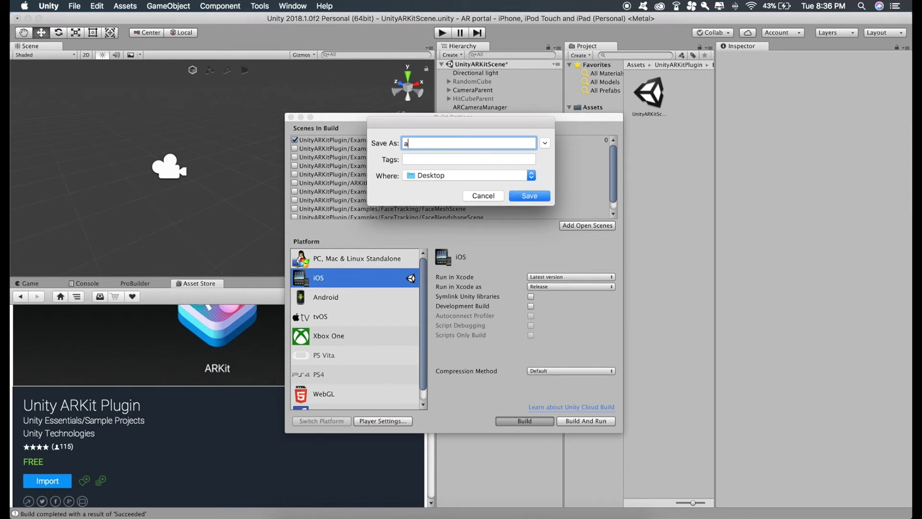
pyautogui.write('al')
pyautogui.click(540, 195)
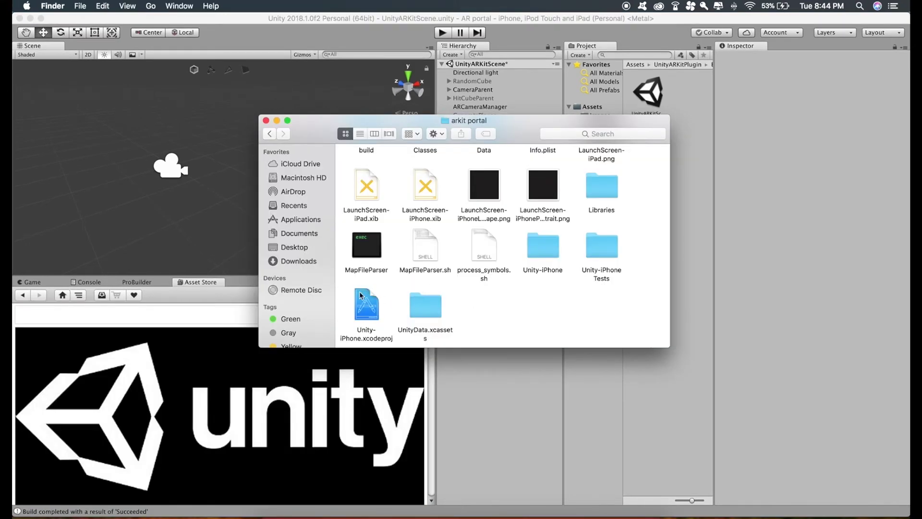
# Open Unity-iPhone.xcodeproj, set the signing team, target the connected iPhone, and run the build
pyautogui.doubleClick(364, 309)
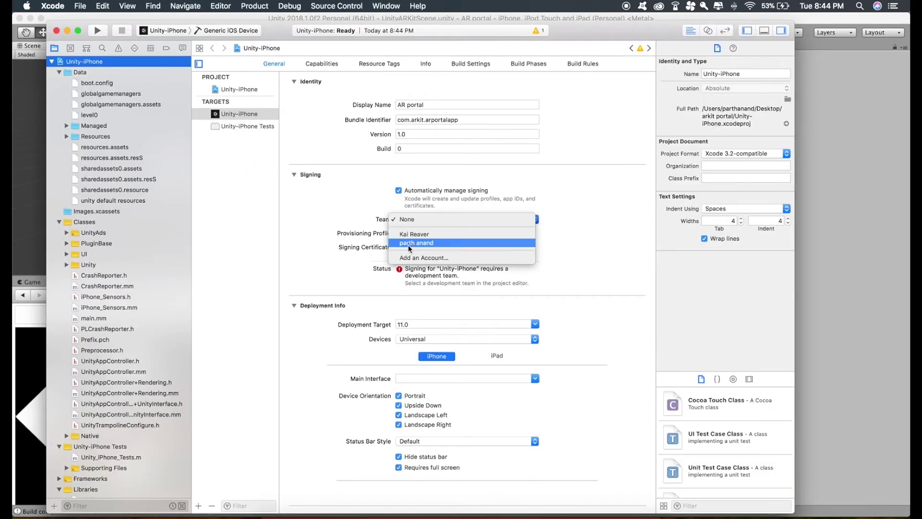
pyautogui.click(408, 244)
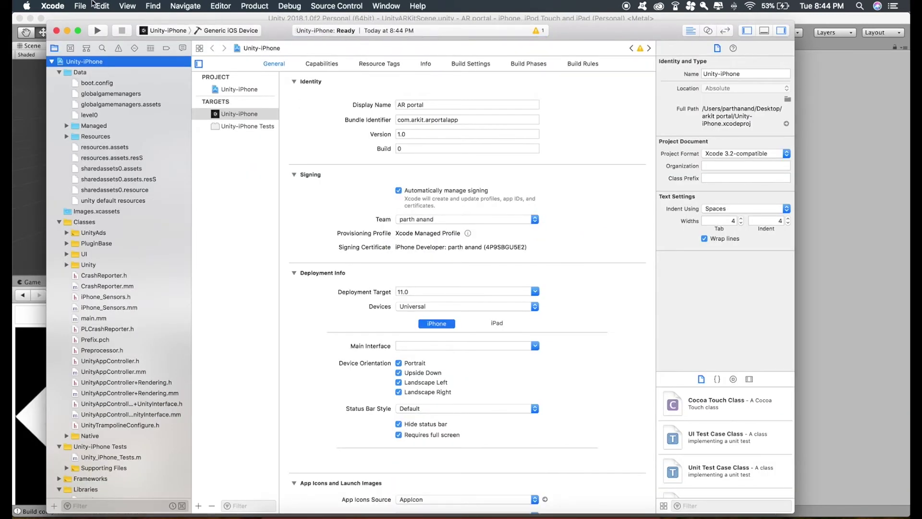
pyautogui.click(222, 31)
pyautogui.click(182, 48)
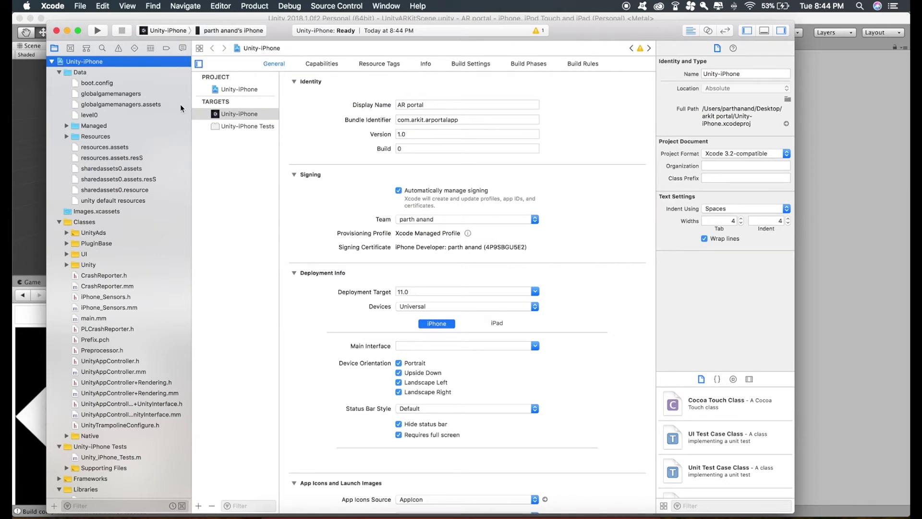
pyautogui.click(97, 34)
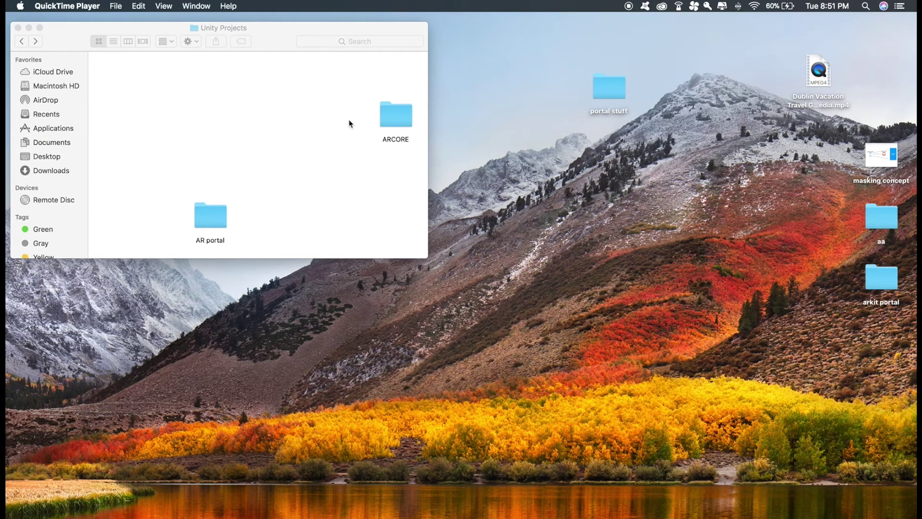
# Open SampleScene.unity from ARCORE > AR portal > Assets > Scenes
pyautogui.doubleClick(391, 114)
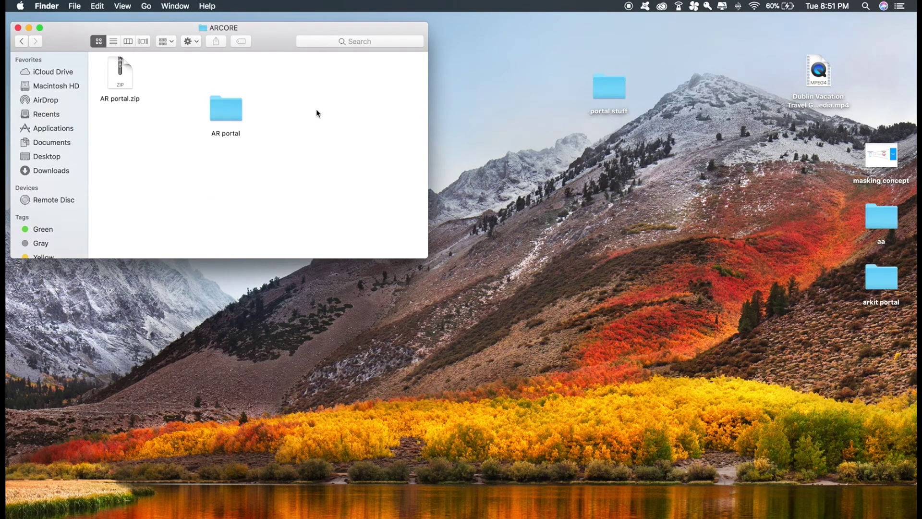
pyautogui.doubleClick(224, 109)
pyautogui.doubleClick(189, 86)
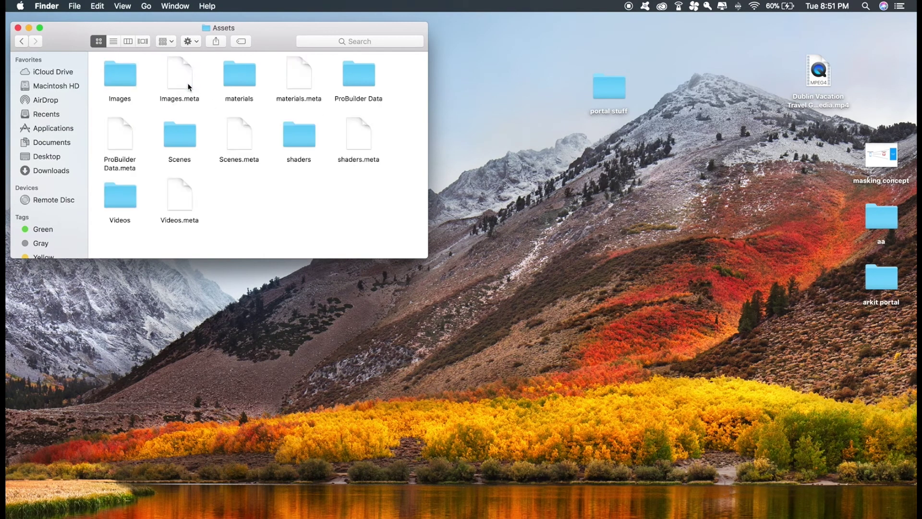
pyautogui.doubleClick(170, 128)
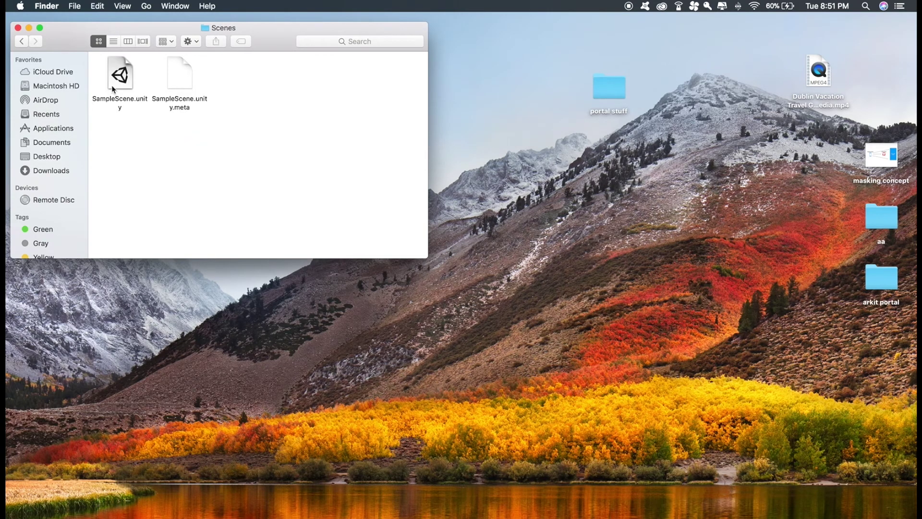
pyautogui.doubleClick(112, 85)
# Select Android in Build Settings and switch the platform to it
pyautogui.click(71, 6)
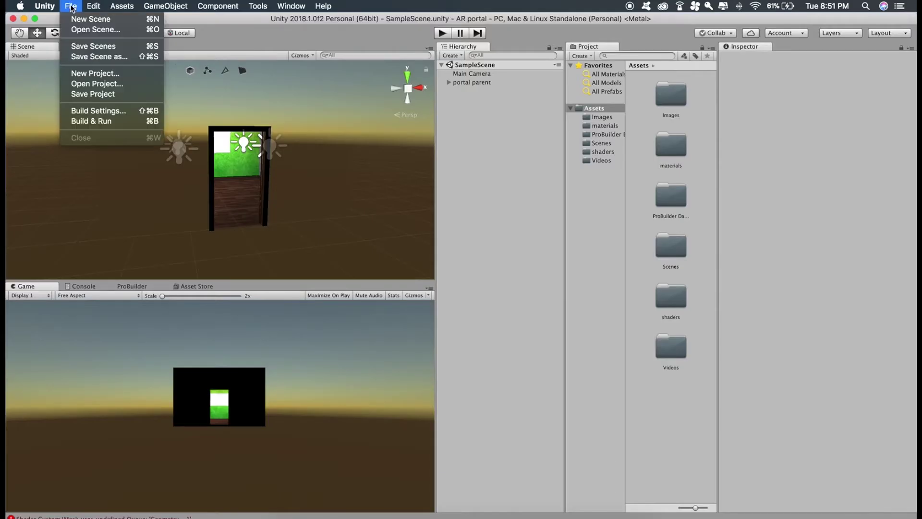
pyautogui.click(81, 111)
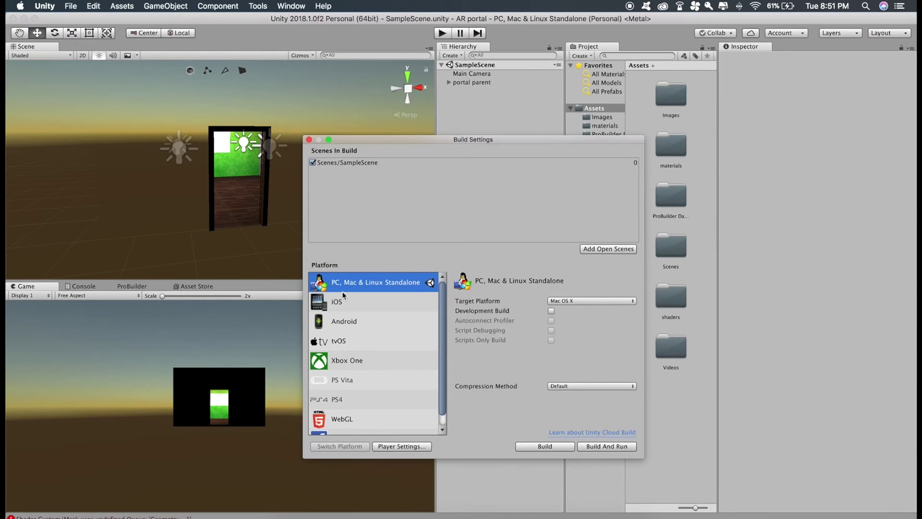
pyautogui.click(342, 323)
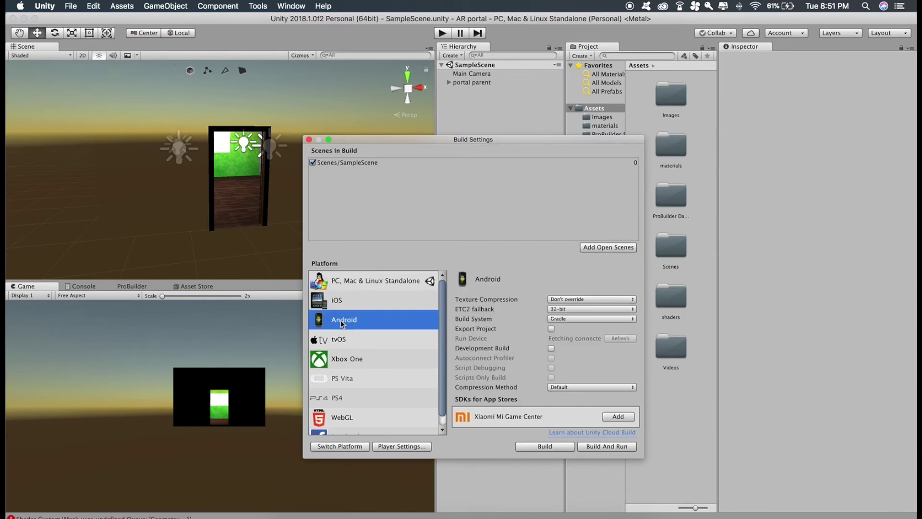
pyautogui.click(338, 447)
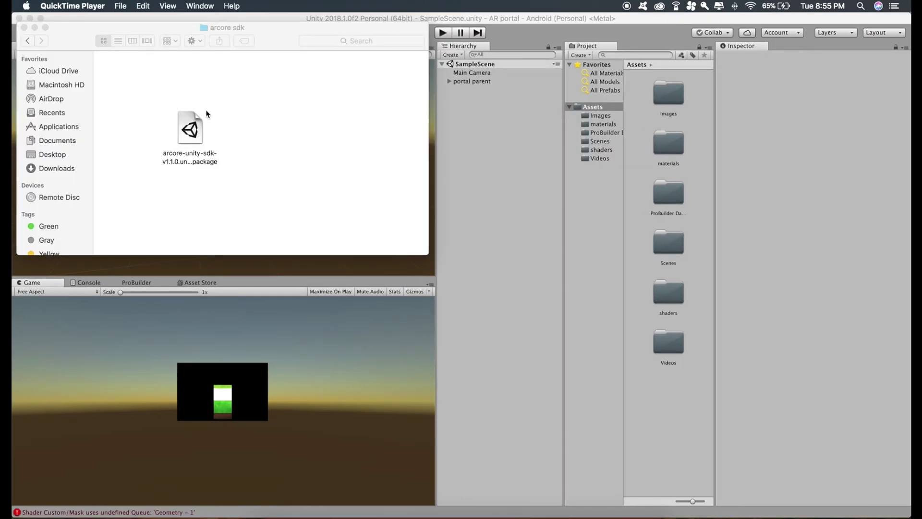
# Import the arcore-unity-sdk-v1.1.0 package into Assets, then select the portal parent object
pyautogui.moveTo(177, 119); pyautogui.dragTo(676, 431)
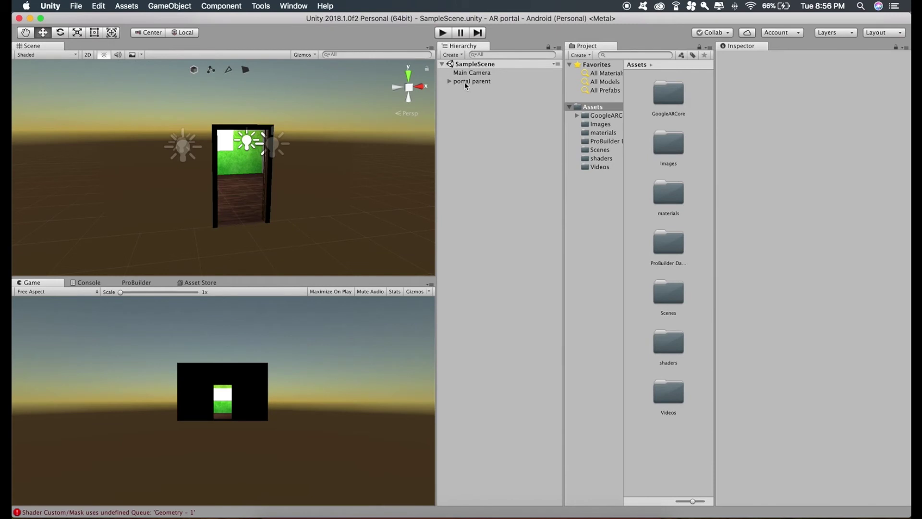
pyautogui.click(465, 82)
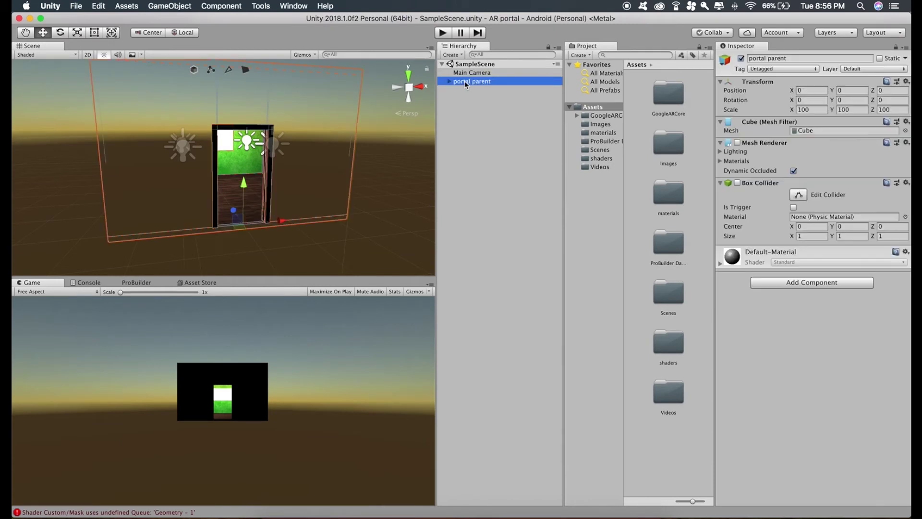
# Copy portal parent and open the HelloAR scene from GoogleARCore > Examples > HelloAR > Scenes
pyautogui.press('super+c')
pyautogui.doubleClick(672, 101)
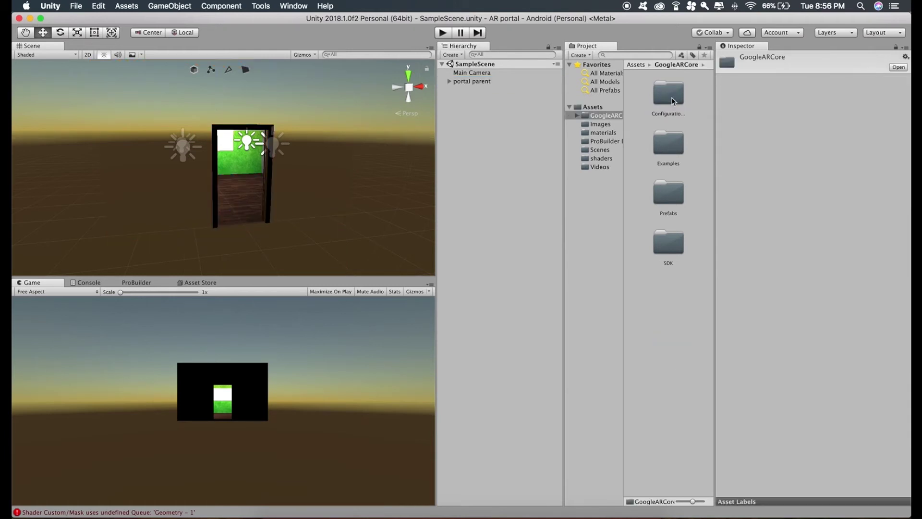
pyautogui.doubleClick(663, 147)
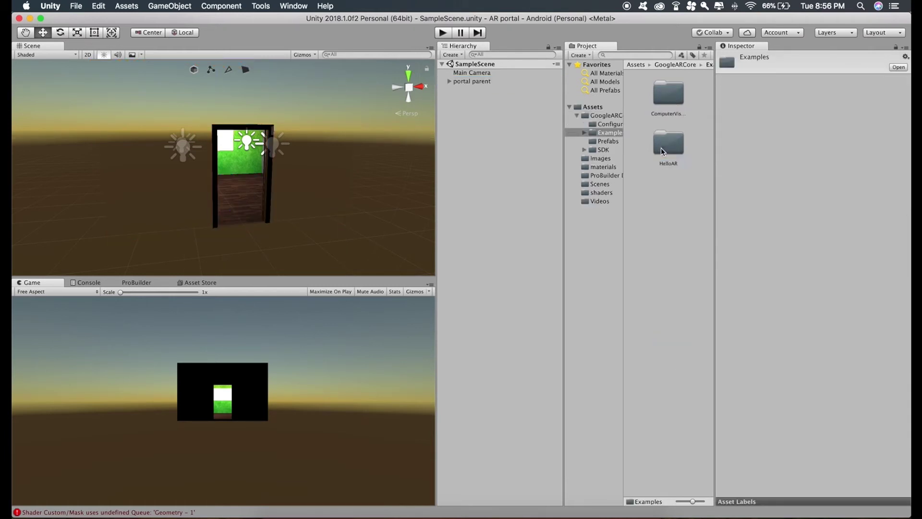
pyautogui.doubleClick(661, 148)
pyautogui.doubleClick(667, 238)
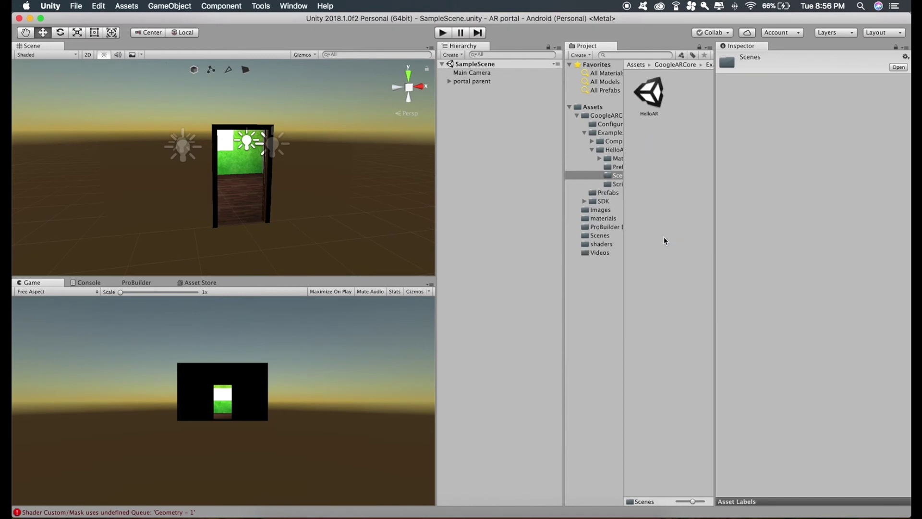
pyautogui.doubleClick(649, 94)
pyautogui.click(474, 124)
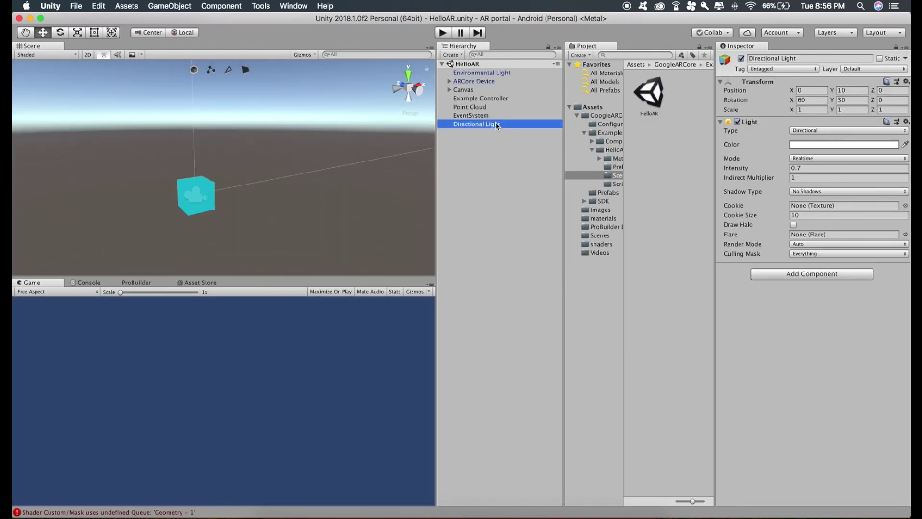
# Delete the Directional Light, paste portal parent into HelloAR, and move it forward about one unit on Z
pyautogui.rightClick(497, 125)
pyautogui.click(513, 175)
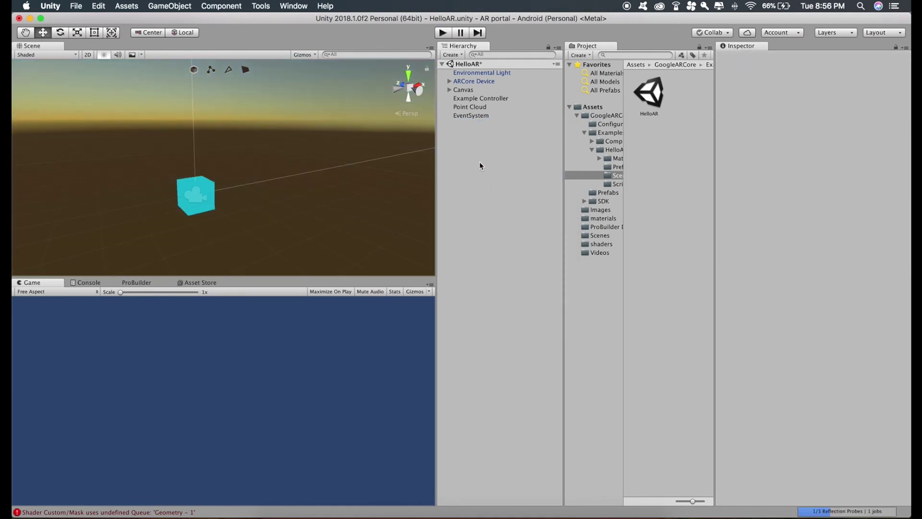
pyautogui.press('super+v')
pyautogui.moveTo(181, 184); pyautogui.dragTo(171, 179)
# Make portal parent a prefab, remove it from the scene, and set it as Example Controller's Andy Android Prefab
pyautogui.moveTo(473, 124); pyautogui.dragTo(671, 143)
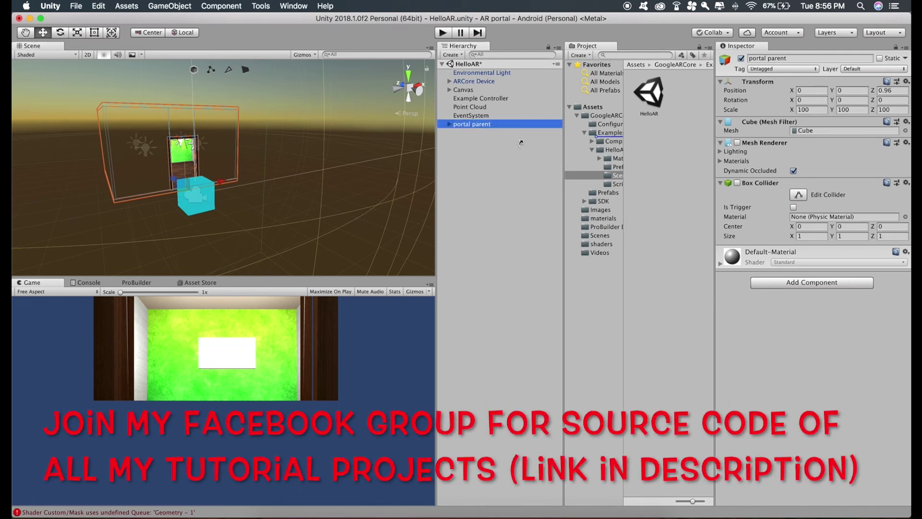
pyautogui.click(474, 124)
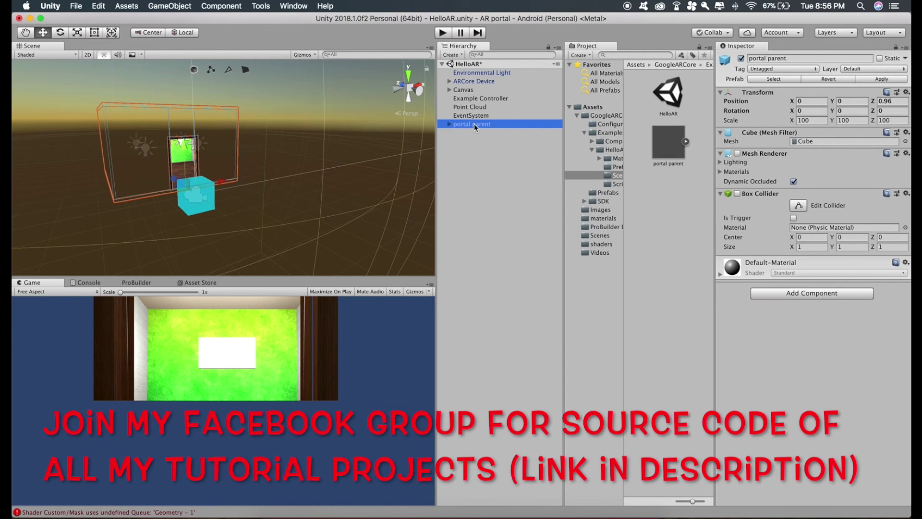
pyautogui.rightClick(474, 124)
pyautogui.click(484, 177)
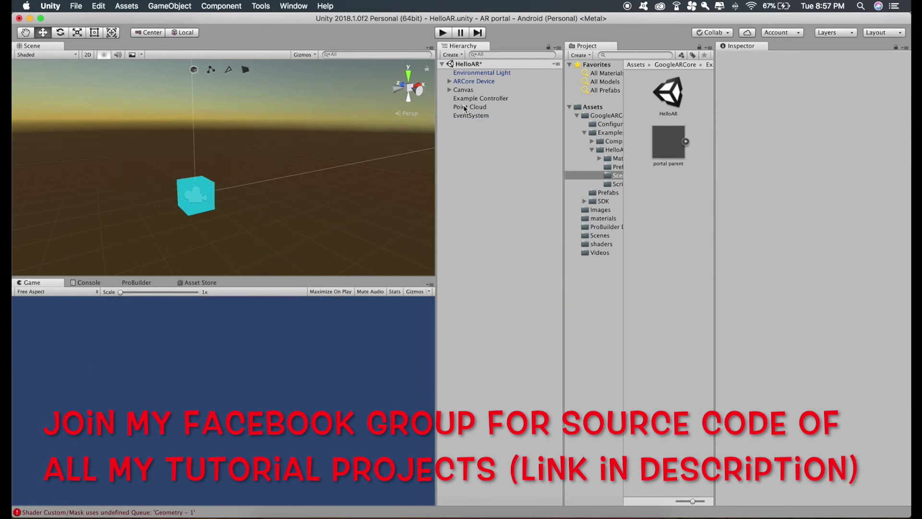
pyautogui.click(465, 99)
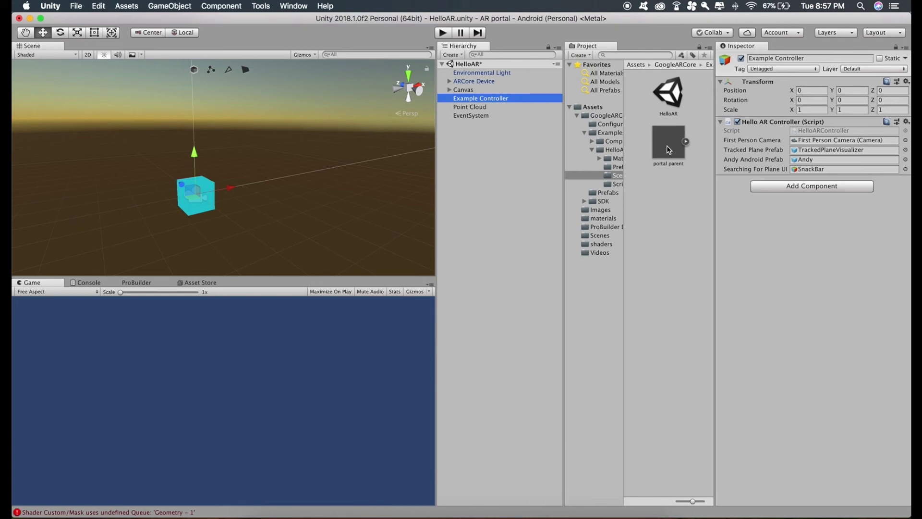
pyautogui.moveTo(671, 152); pyautogui.dragTo(806, 160)
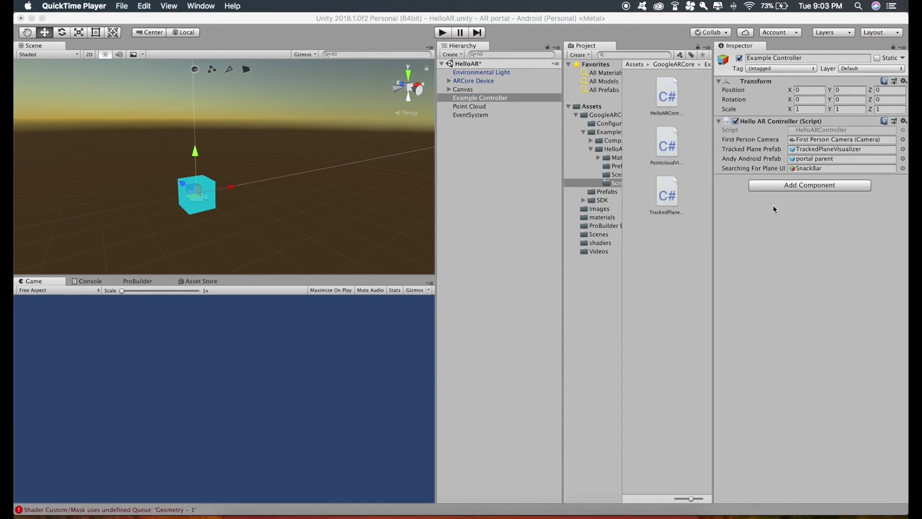
pyautogui.click(811, 129)
# Add // before the andyObject.transform.LookAt line in HelloARController.cs, save, and return to Unity
pyautogui.doubleClick(811, 128)
pyautogui.scroll(-20, 395, 391)
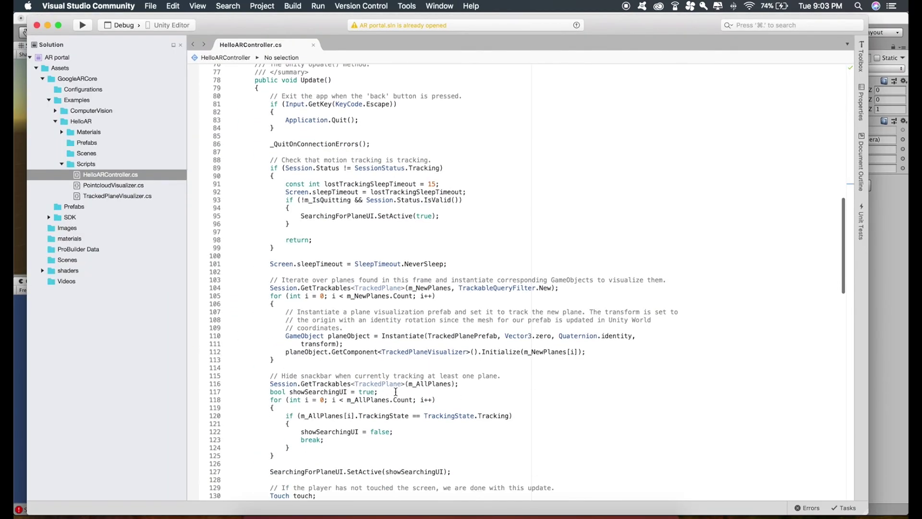
pyautogui.scroll(-5, 395, 391)
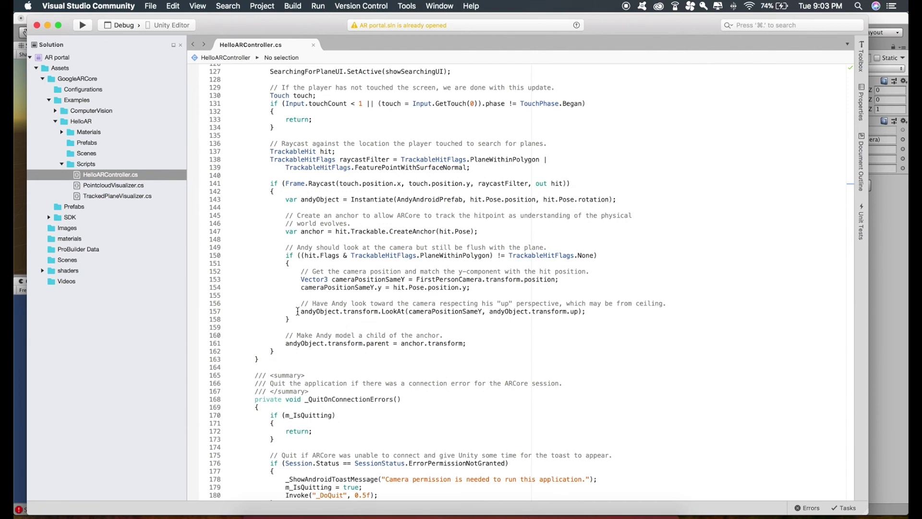
pyautogui.click(298, 311)
pyautogui.write('//')
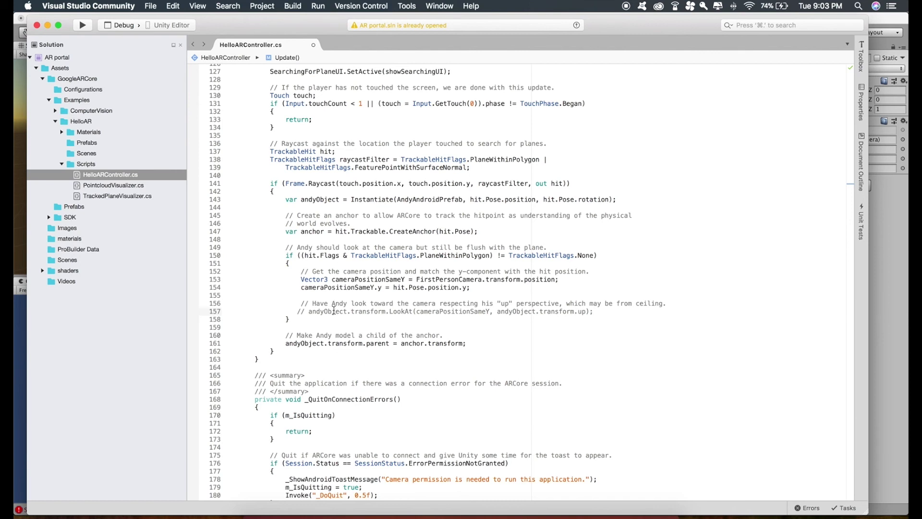
pyautogui.press('super+s')
pyautogui.click(39, 26)
pyautogui.click(189, 222)
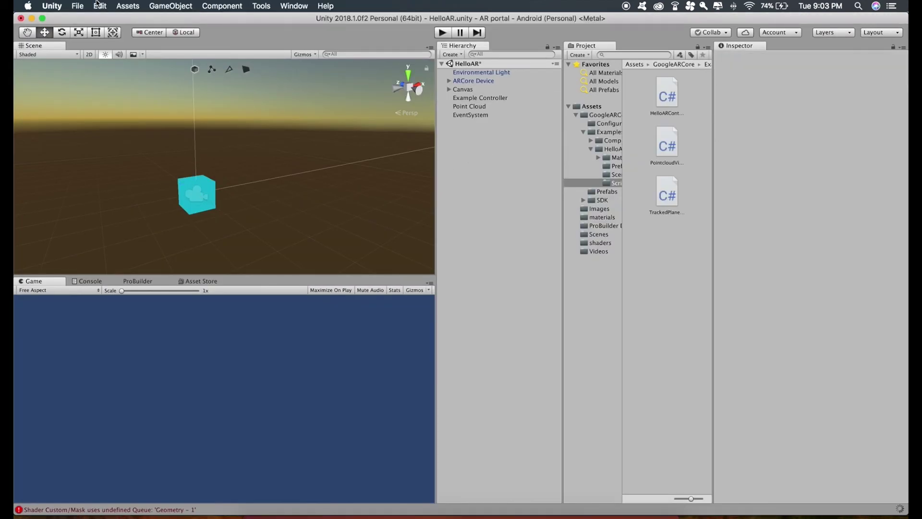
pyautogui.click(78, 6)
# In Android Player Settings, disable Multithreaded Rendering, set package com.arcore.portal and minimum API Android 7.0 'Nougat'
pyautogui.click(87, 110)
pyautogui.click(395, 439)
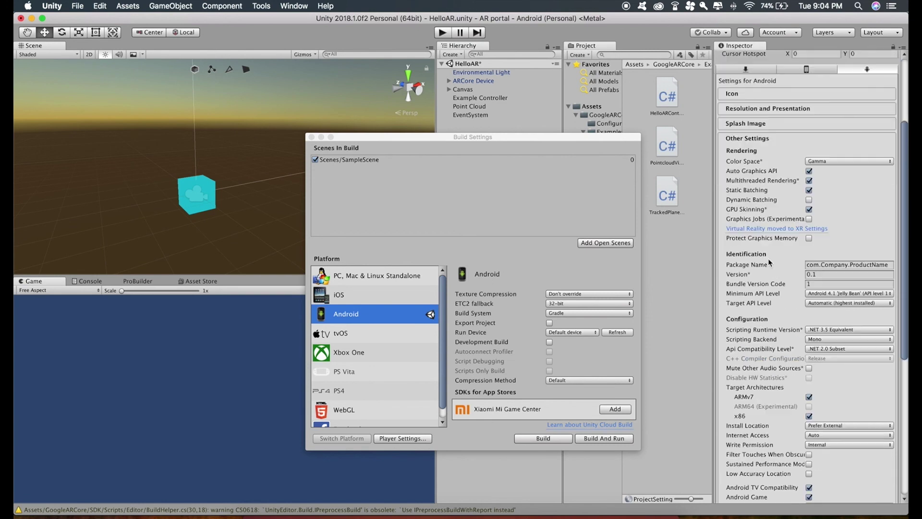
pyautogui.click(809, 180)
pyautogui.click(827, 267)
pyautogui.write('com.')
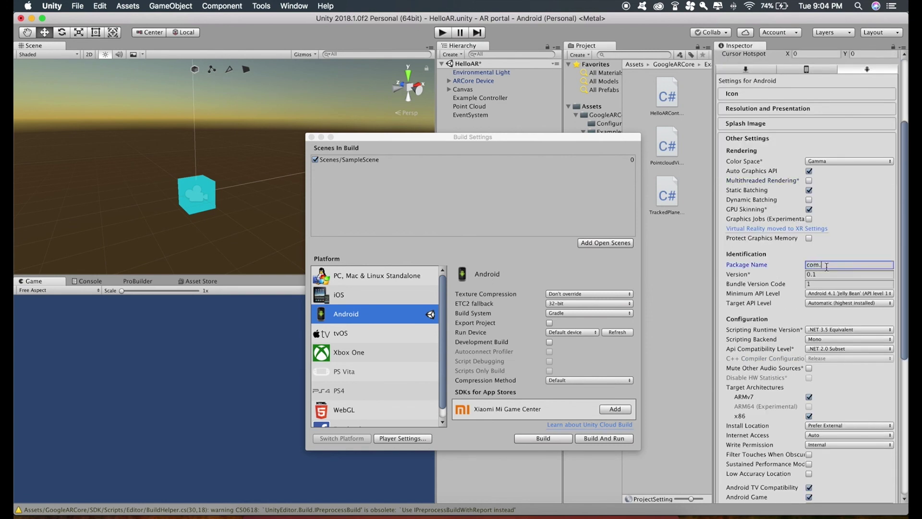
pyautogui.write('arcore.portal')
pyautogui.scroll(-5, 826, 267)
pyautogui.click(820, 215)
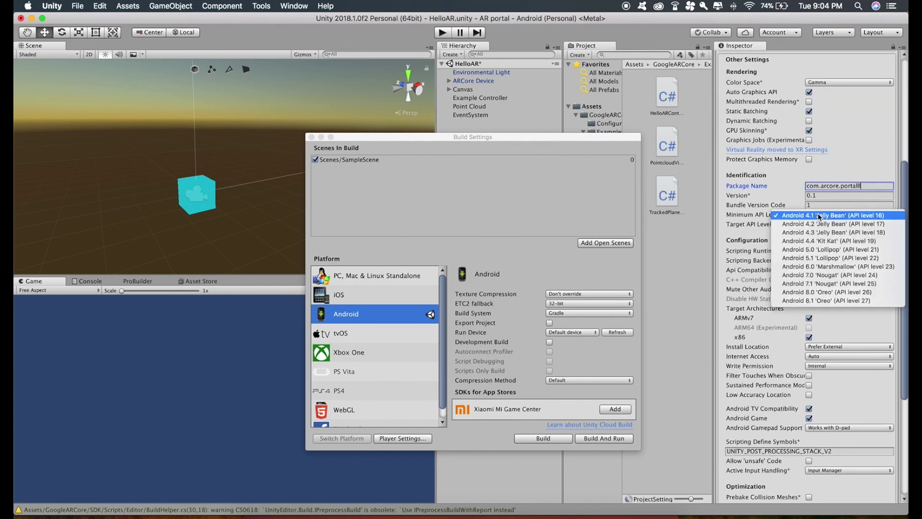
pyautogui.click(803, 275)
# Expand XR Settings, and replace SampleScene with the open HelloAR scene in the build list
pyautogui.scroll(-9, 801, 381)
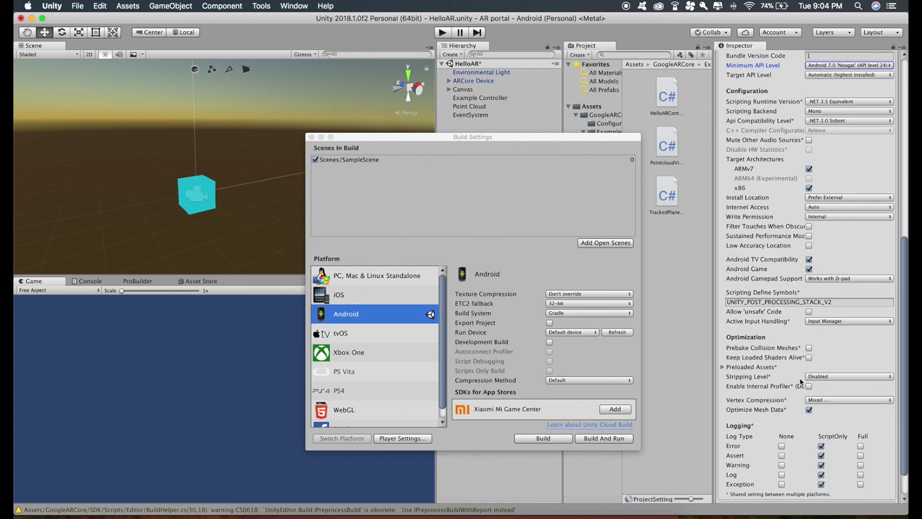
pyautogui.scroll(-3, 801, 380)
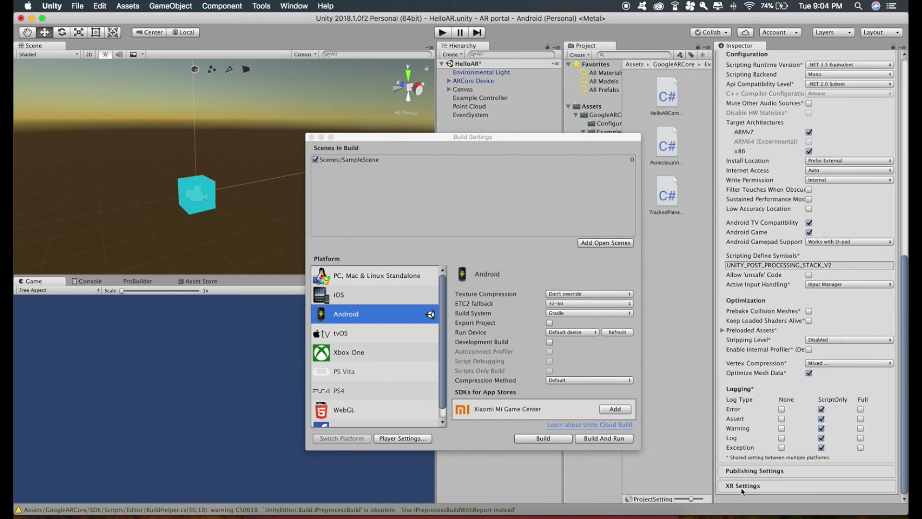
pyautogui.click(742, 486)
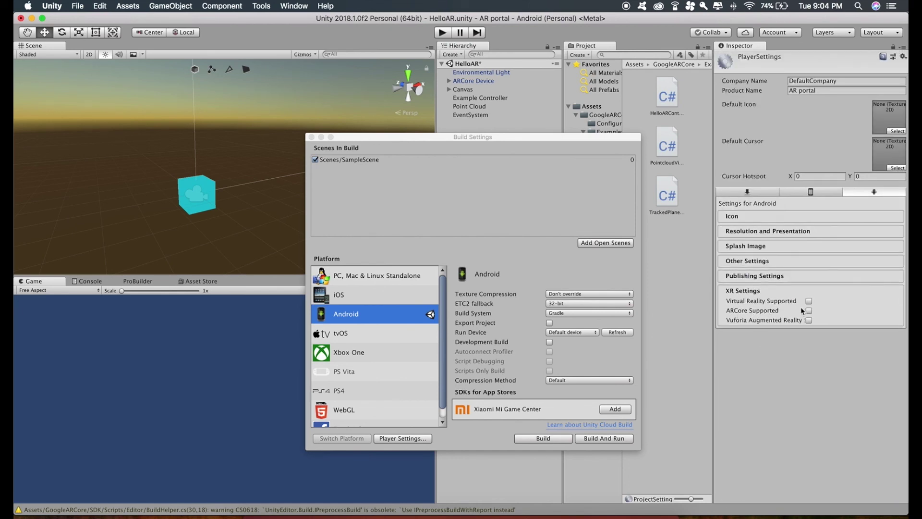
pyautogui.click(316, 161)
pyautogui.click(605, 243)
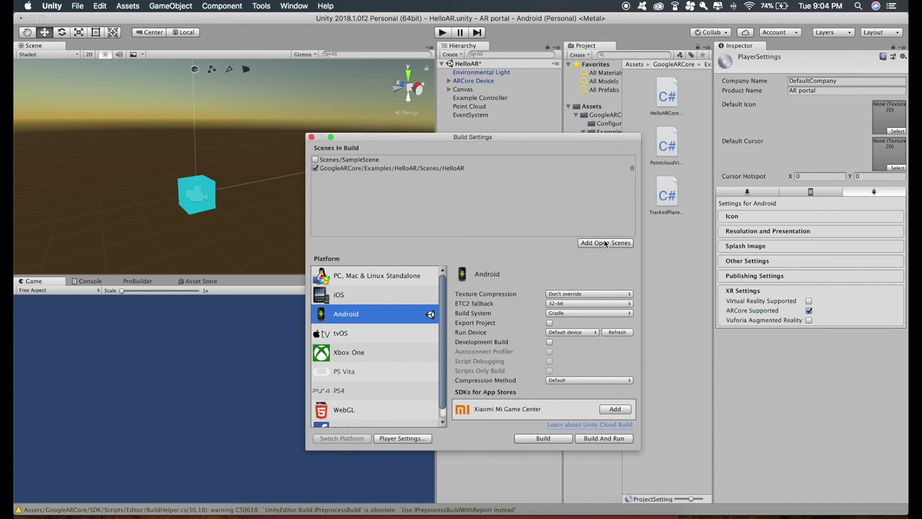